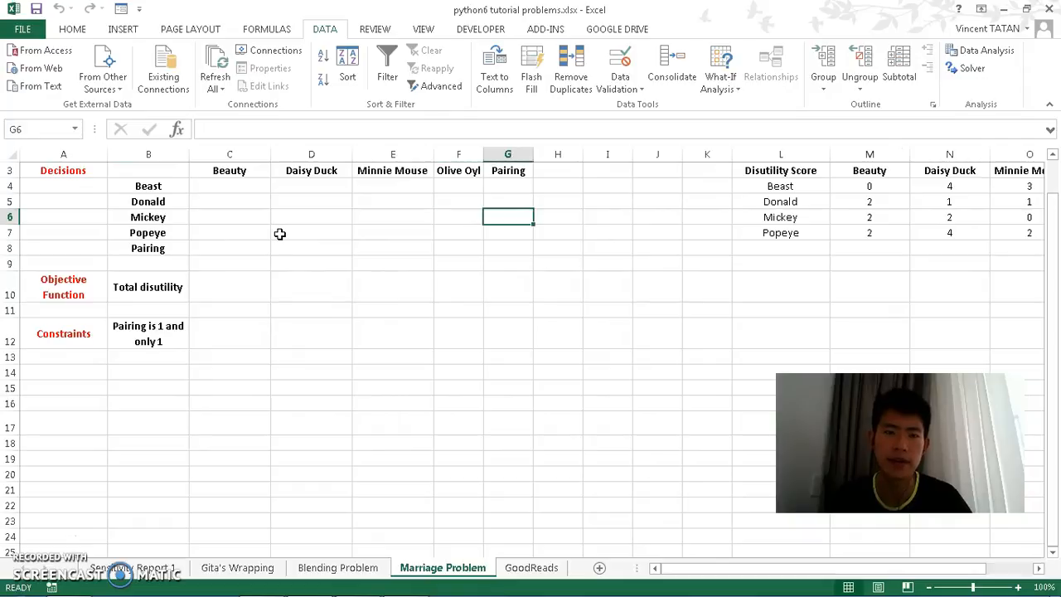
Step: Enter Beast's test pairing values 1, 0, 0, 0 across Beauty, Daisy Duck, Minnie Mouse and Olive Oyl
{"action": "key", "text": "Left"}
{"action": "key", "text": "Left"}
{"action": "key", "text": "Left"}
{"action": "key", "text": "Left"}
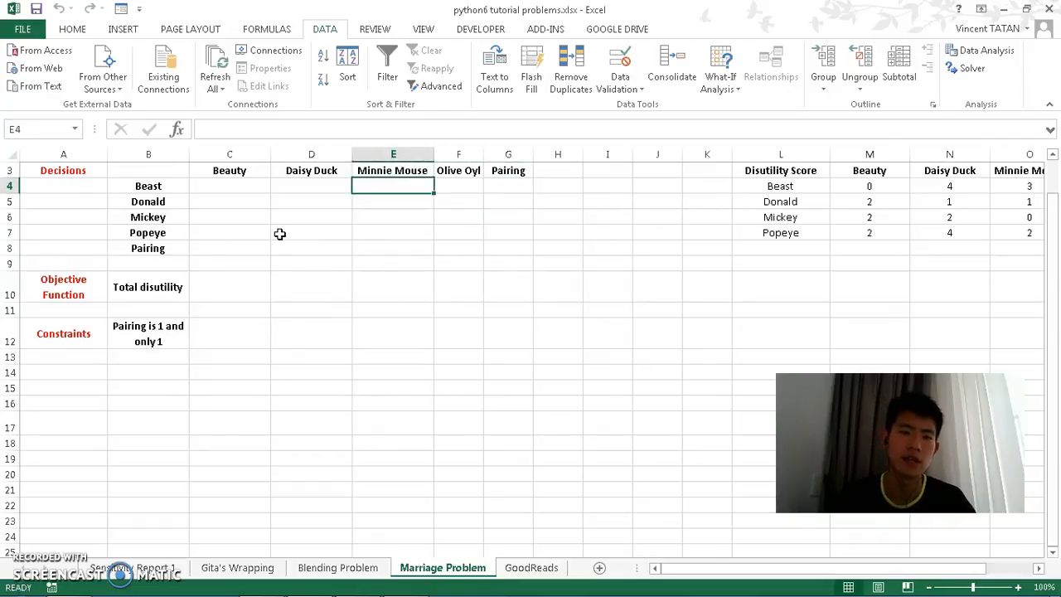
{"action": "type", "text": "1"}
{"action": "key", "text": "Right"}
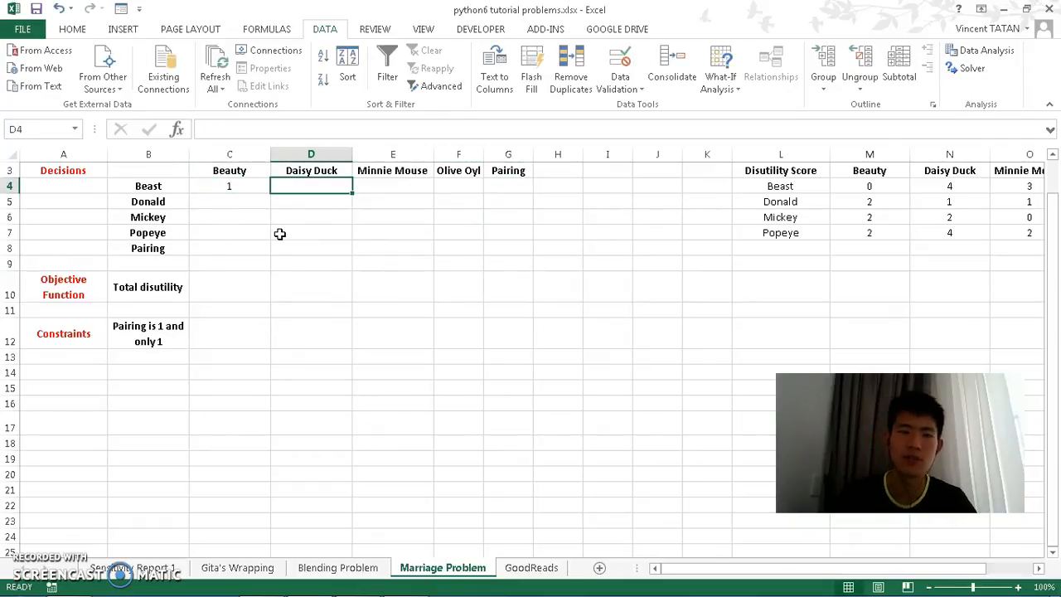
{"action": "type", "text": "0"}
{"action": "key", "text": "Right"}
{"action": "type", "text": "1"}
{"action": "key", "text": "Right"}
{"action": "key", "text": "Left"}
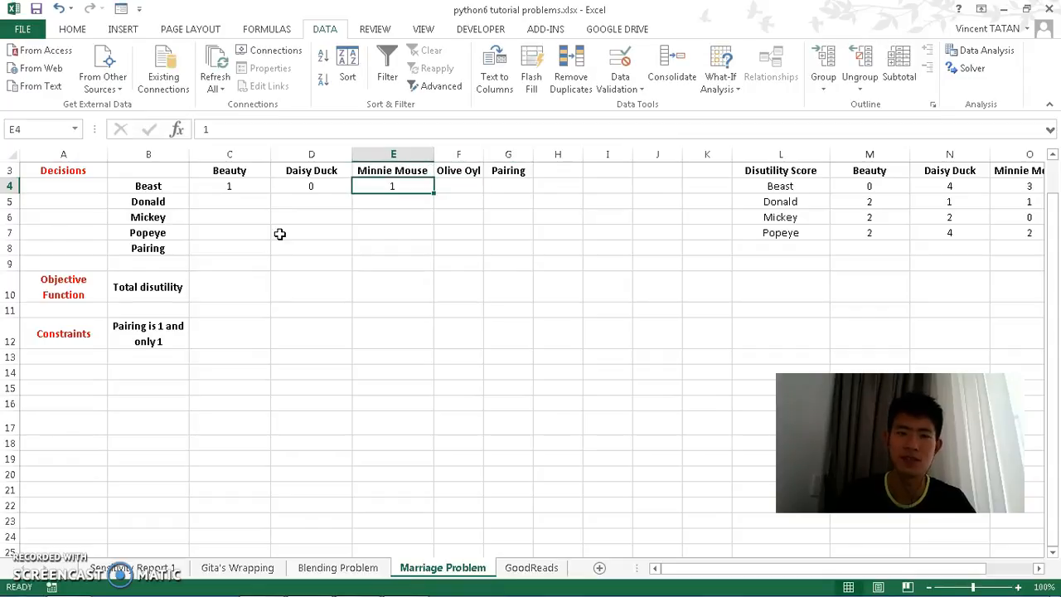
{"action": "key", "text": "Left"}
{"action": "key", "text": "Left"}
{"action": "key", "text": "Left"}
{"action": "key", "text": "Right"}
{"action": "key", "text": "Up"}
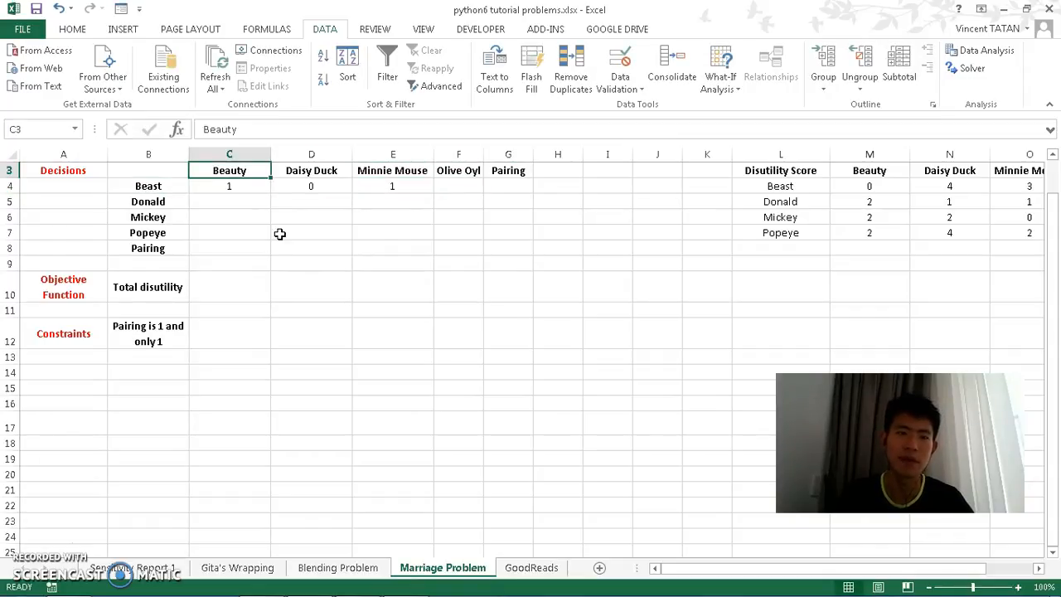
{"action": "key", "text": "Down"}
{"action": "key", "text": "Right"}
{"action": "key", "text": "Right"}
{"action": "type", "text": "0"}
{"action": "key", "text": "Right"}
{"action": "type", "text": "0"}
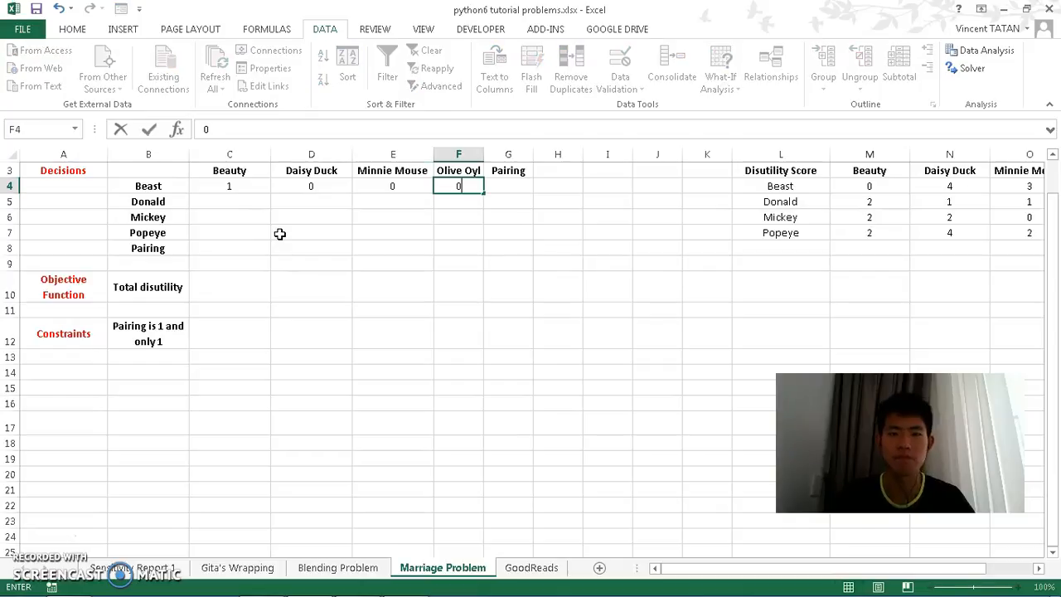
{"action": "key", "text": "Right"}
{"action": "key", "text": "Left"}
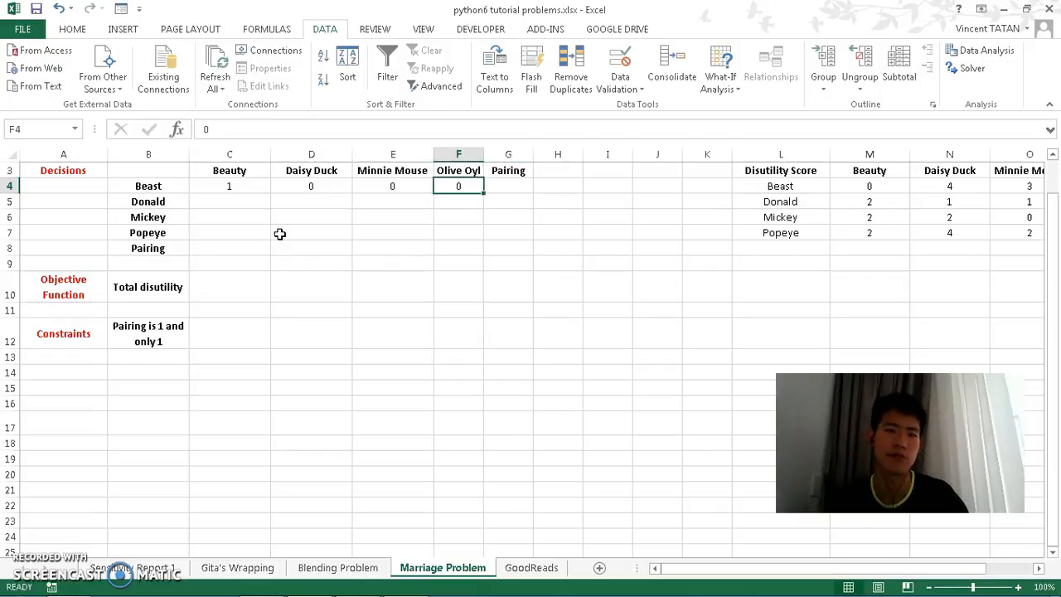
{"action": "key", "text": "Right"}
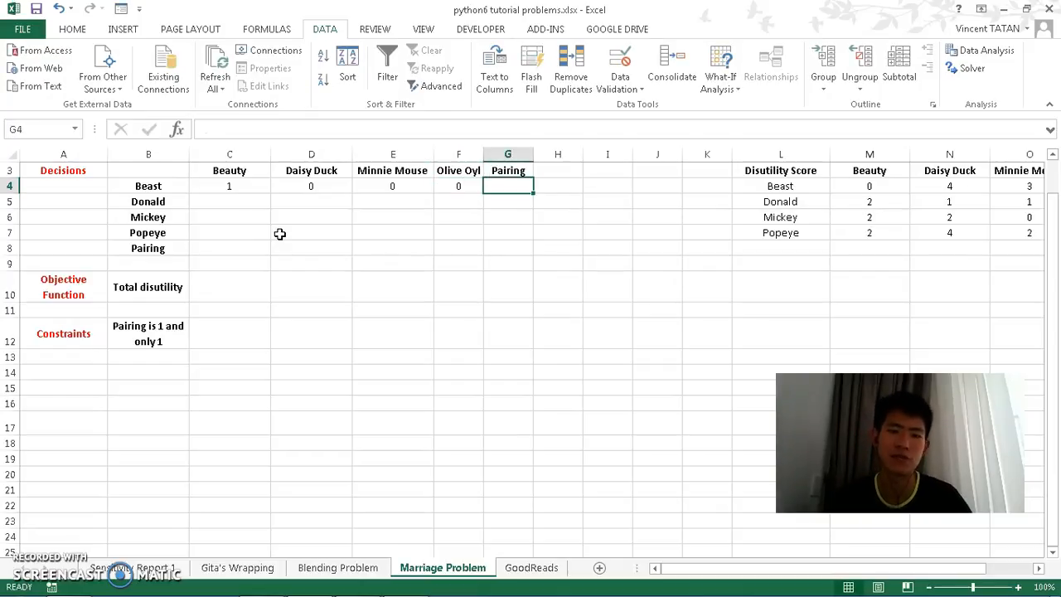
Step: Add a SUM of Beast's row C4:F4 in the Pairing column and copy it down to Popeye's row
{"action": "type", "text": "=sum("}
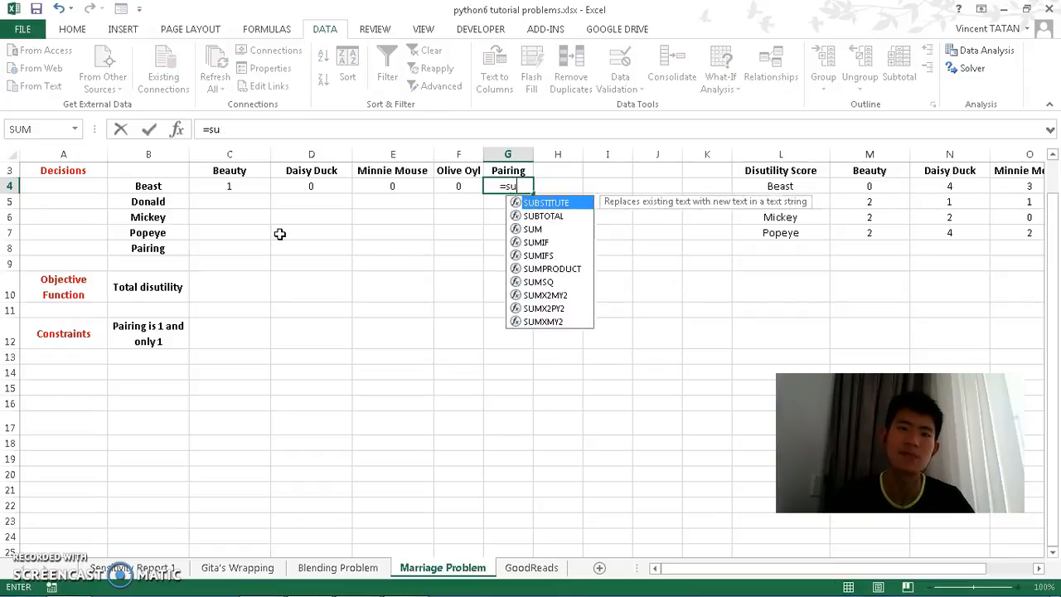
{"action": "key", "text": "Left"}
{"action": "key", "text": "shift+Left"}
{"action": "key", "text": "shift+Left"}
{"action": "key", "text": "shift+Left"}
{"action": "key", "text": "Return"}
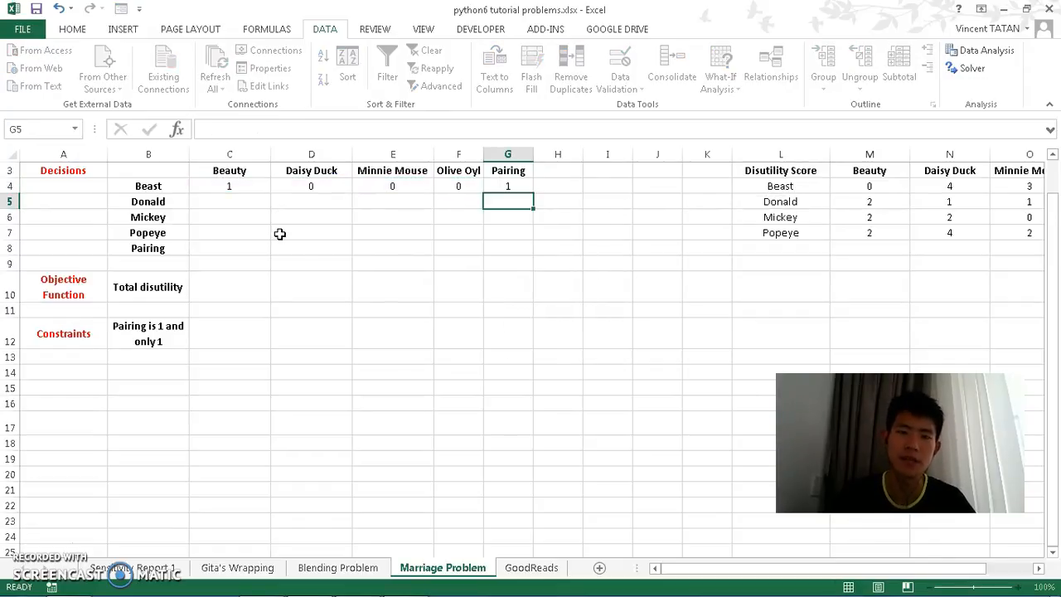
{"action": "left_click", "coordinate": [526, 185]}
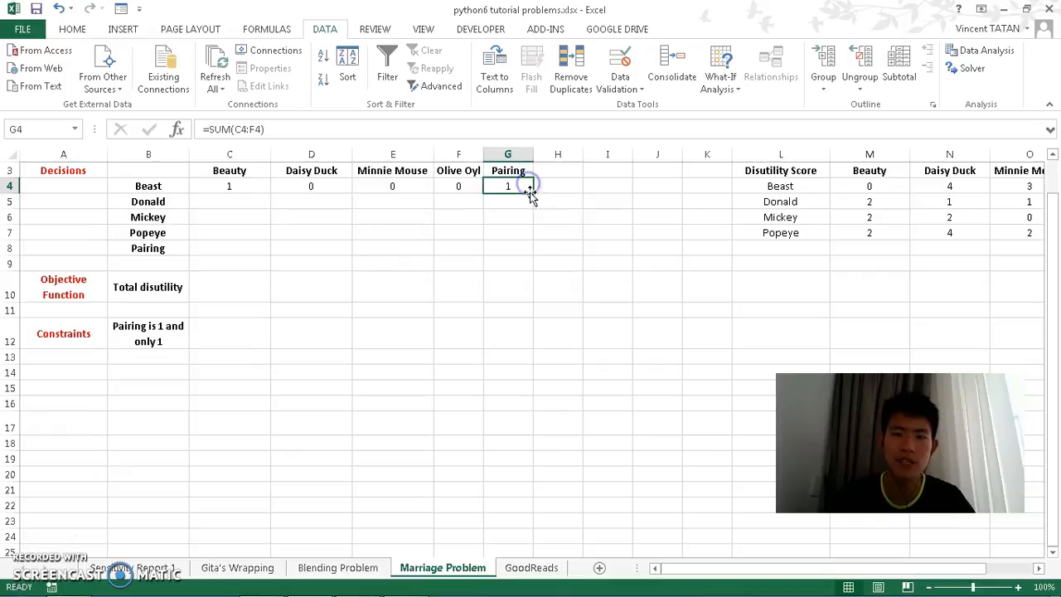
{"action": "left_click_drag", "start_coordinate": [533, 237], "coordinate": [535, 239]}
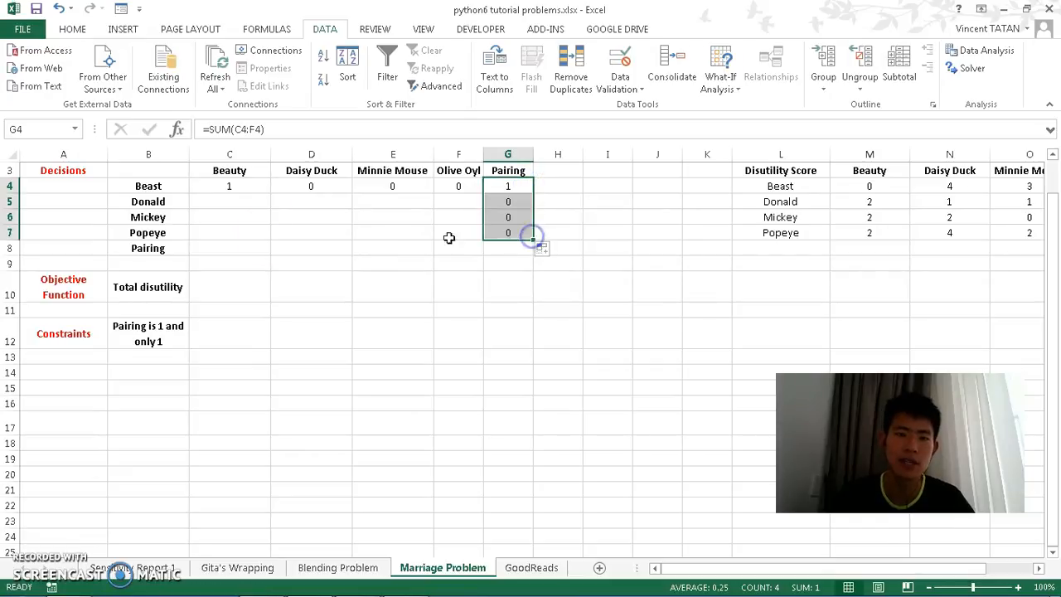
Step: Add a SUM of the Beauty column C4:C7 in the Pairing row and copy it across to Olive Oyl's column
{"action": "left_click", "coordinate": [222, 251]}
{"action": "type", "text": "="}
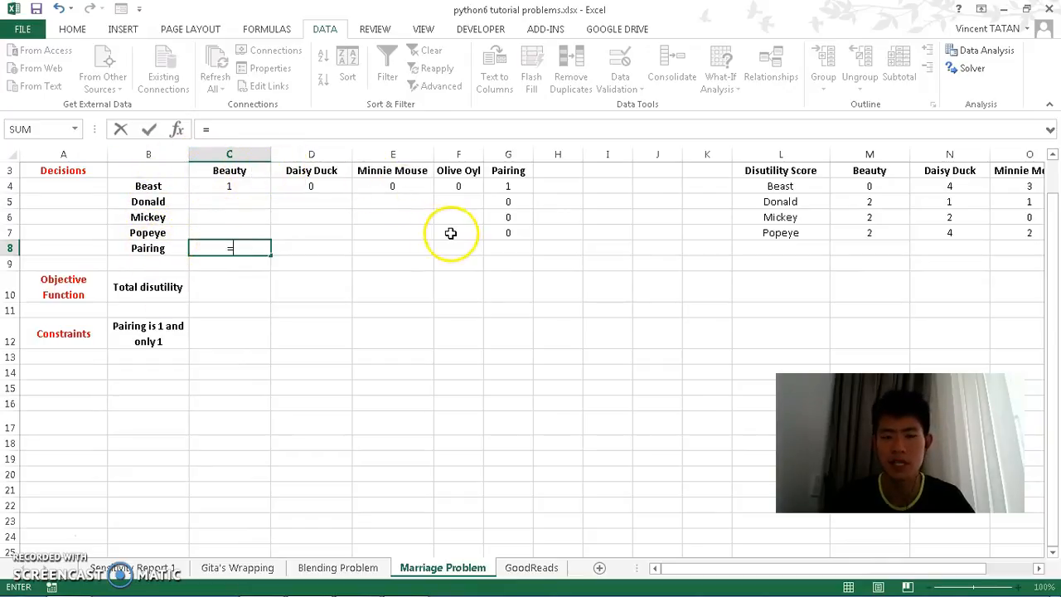
{"action": "type", "text": "sum("}
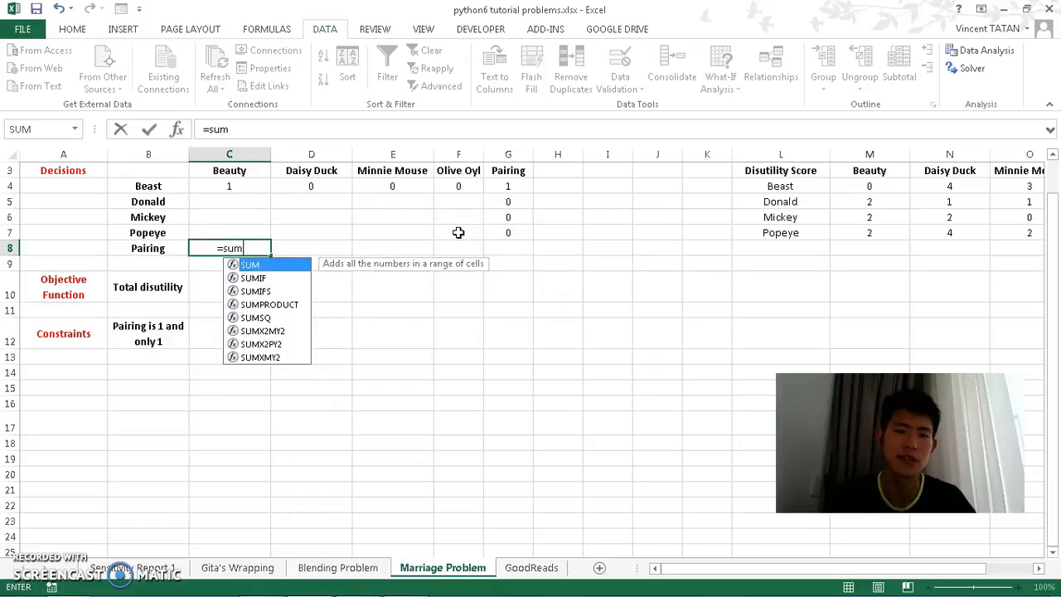
{"action": "left_click_drag", "start_coordinate": [236, 189], "coordinate": [240, 230]}
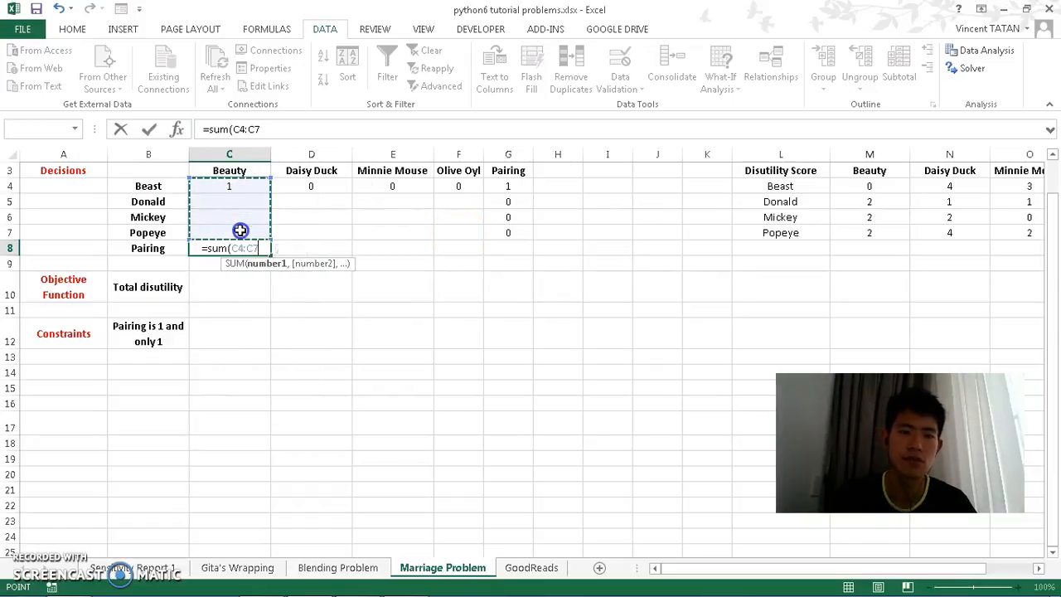
{"action": "key", "text": "Return"}
{"action": "left_click", "coordinate": [248, 248]}
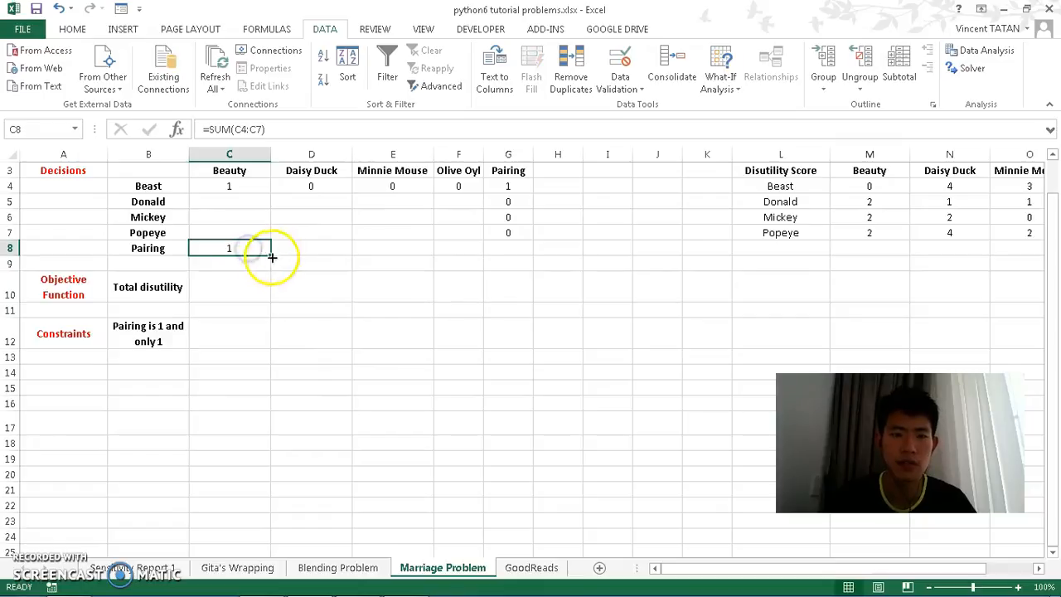
{"action": "left_click_drag", "start_coordinate": [271, 255], "coordinate": [455, 259]}
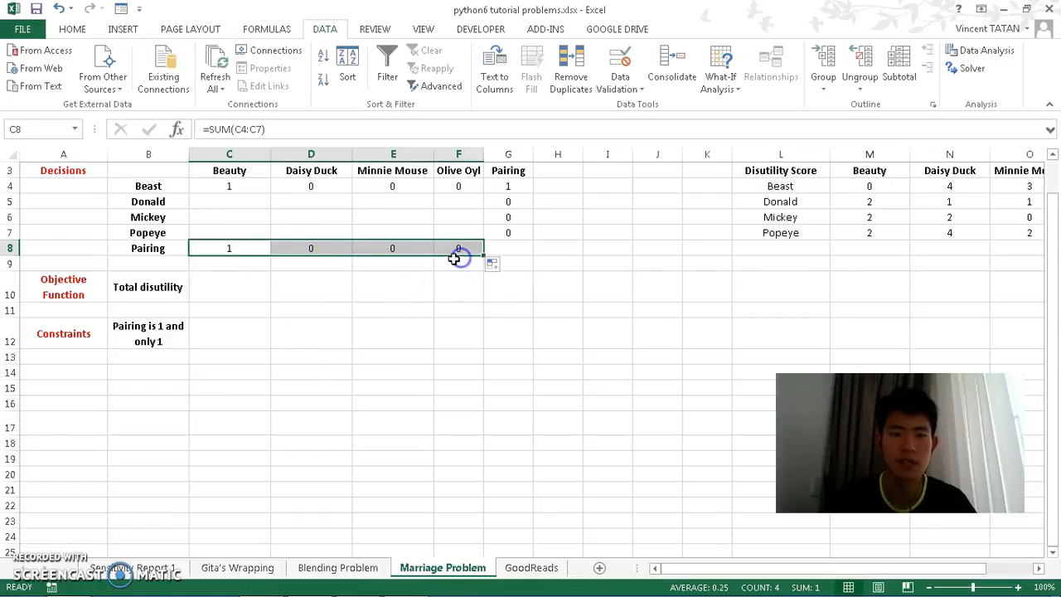
Step: Enter Donald's test pairing values 0, 1, 0, 0 across the four women
{"action": "left_click", "coordinate": [241, 202]}
{"action": "type", "text": "0"}
{"action": "key", "text": "Tab"}
{"action": "type", "text": "1"}
{"action": "key", "text": "Tab"}
{"action": "type", "text": "0"}
Step: Enter Mickey's test pairing values 0, 0, 1, 0 across the four women
{"action": "key", "text": "Tab"}
{"action": "type", "text": "0"}
{"action": "key", "text": "Return"}
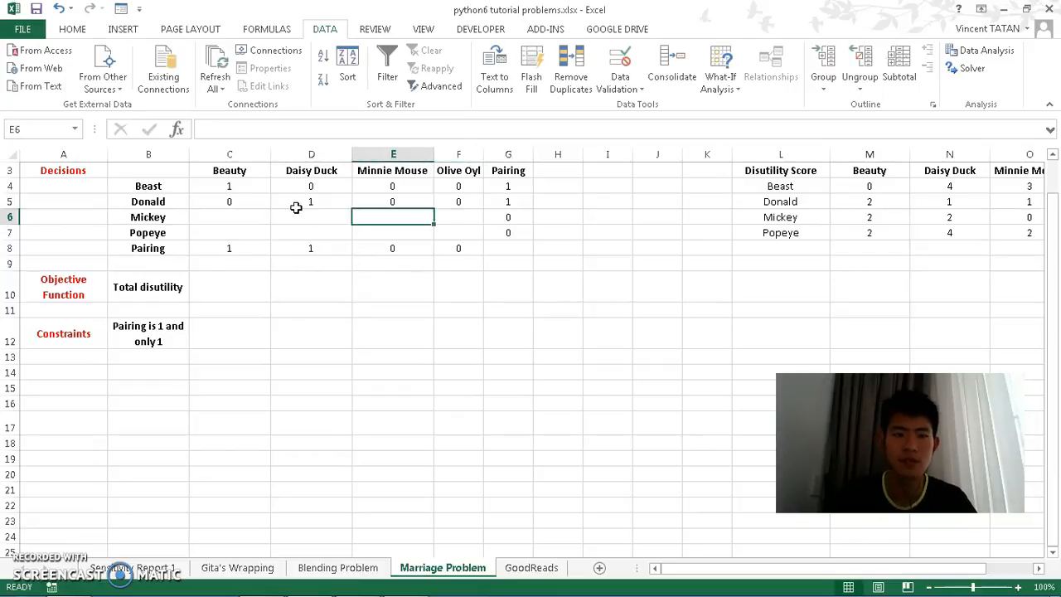
{"action": "type", "text": "0"}
{"action": "key", "text": "Tab"}
{"action": "type", "text": "0"}
{"action": "key", "text": "Tab"}
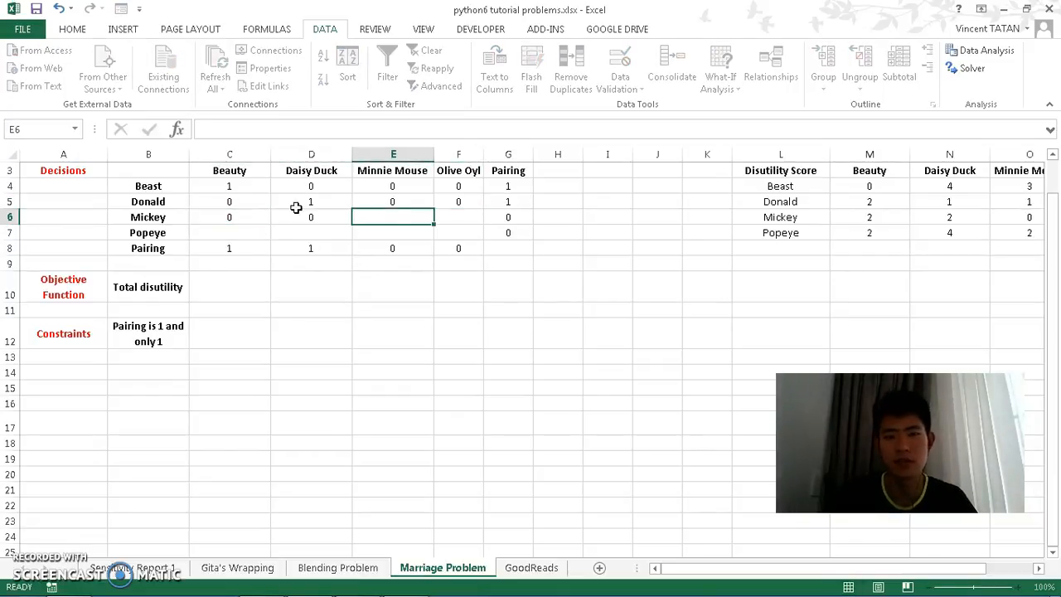
{"action": "type", "text": "1"}
Step: Enter Popeye's test pairing values 0, 0, 0, 1 across the four women
{"action": "key", "text": "Tab"}
{"action": "type", "text": "0"}
{"action": "key", "text": "Return"}
{"action": "type", "text": "0"}
{"action": "key", "text": "Tab"}
{"action": "type", "text": "0"}
{"action": "key", "text": "Tab"}
{"action": "type", "text": "0"}
{"action": "key", "text": "Tab"}
{"action": "type", "text": "1"}
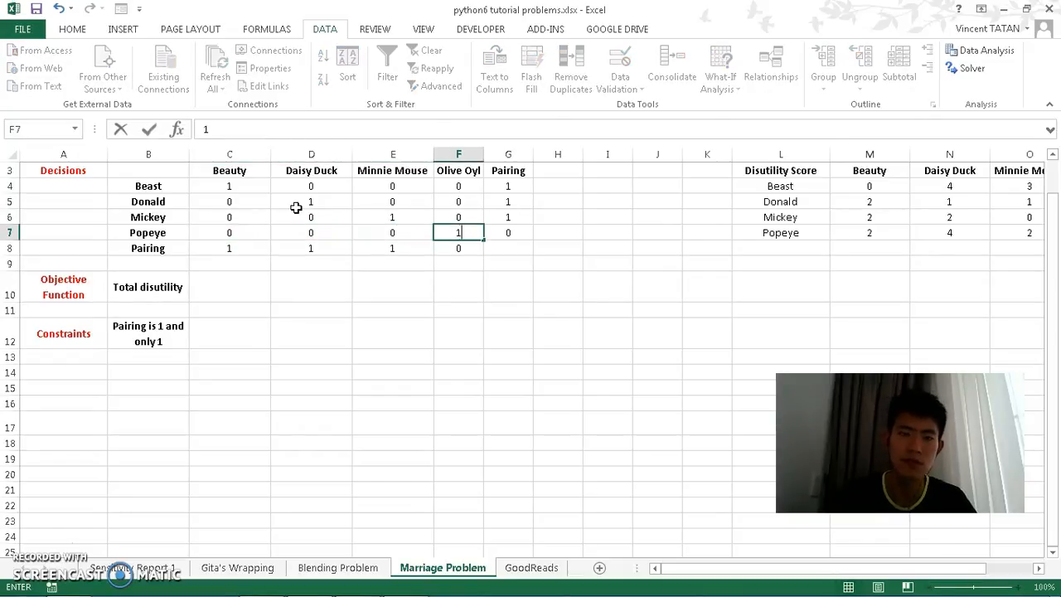
Step: Select the Pairing row totals and the Pairing column totals to check their sums
{"action": "key", "text": "Up"}
{"action": "key", "text": "Right"}
{"action": "left_click_drag", "start_coordinate": [237, 247], "coordinate": [447, 242]}
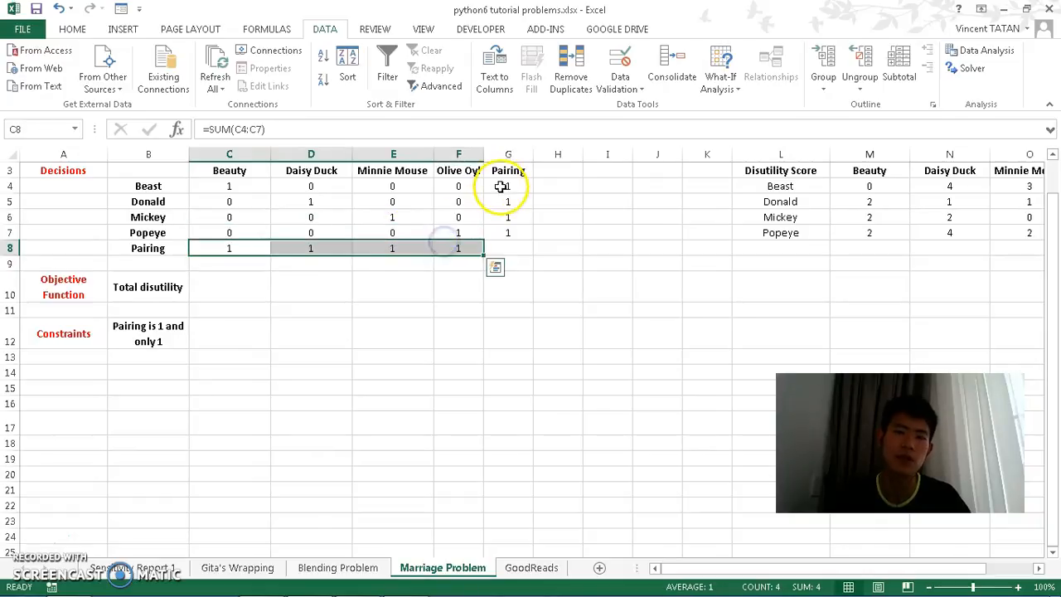
{"action": "left_click_drag", "start_coordinate": [503, 190], "coordinate": [500, 236]}
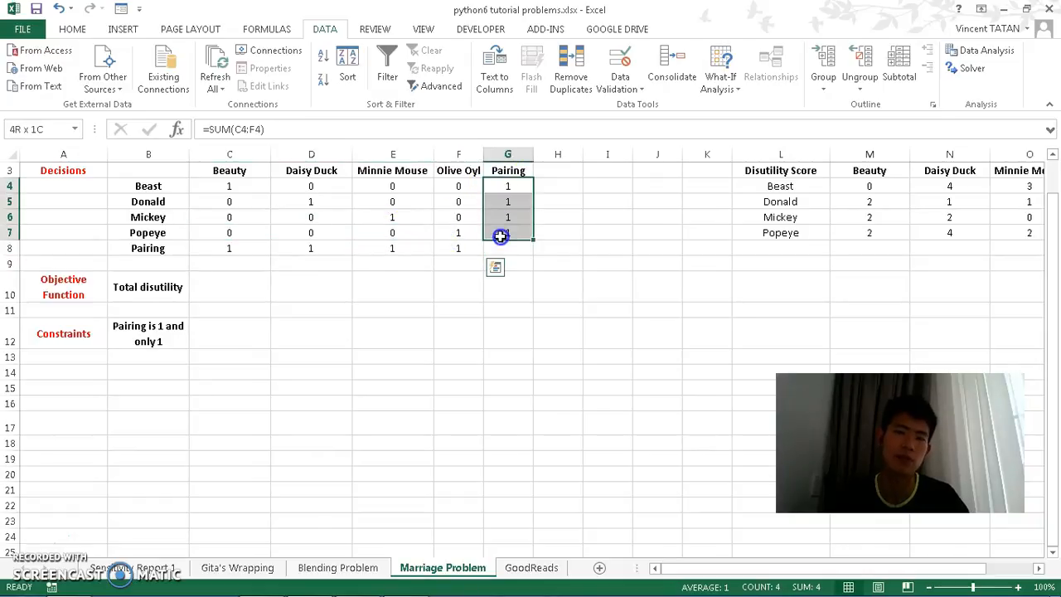
Step: Swap test pairings so Beast pairs with Daisy Duck and Donald with Beauty
{"action": "left_click", "coordinate": [256, 197]}
{"action": "key", "text": "Up"}
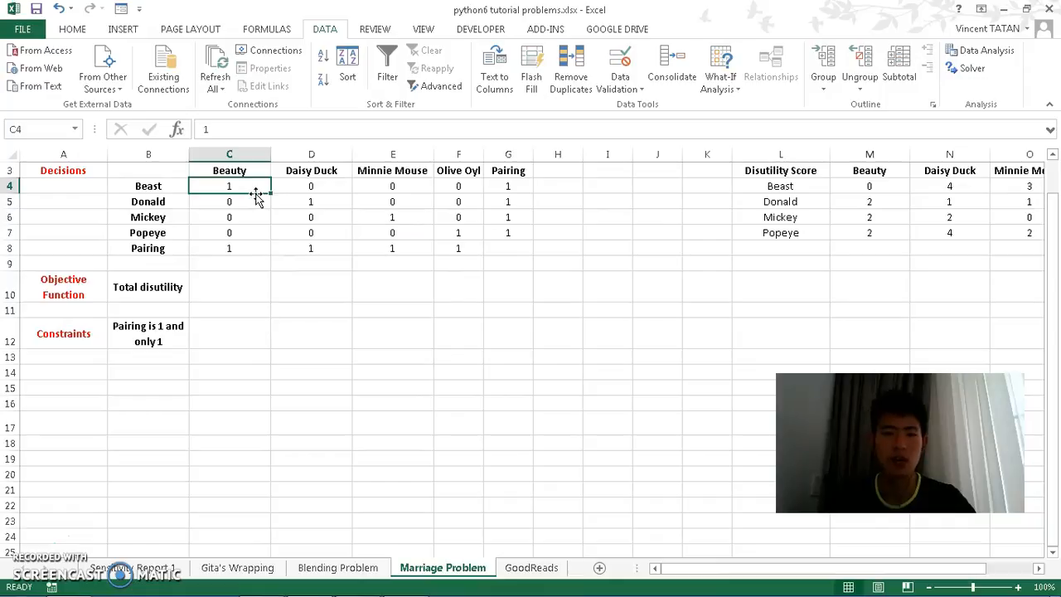
{"action": "type", "text": "-"}
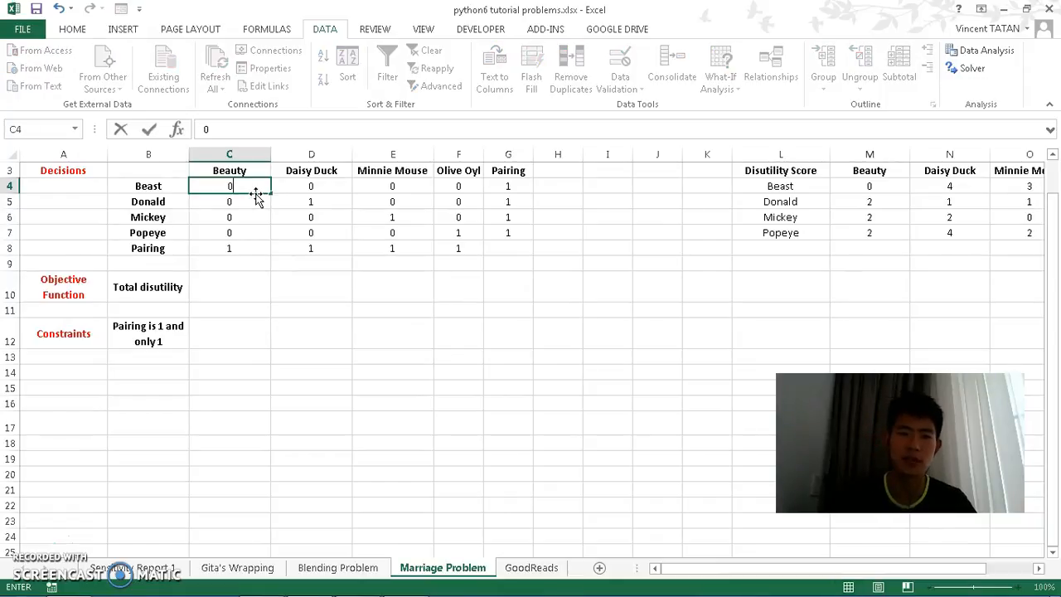
{"action": "key", "text": "Tab"}
{"action": "type", "text": "1"}
{"action": "key", "text": "Return"}
{"action": "type", "text": "1"}
{"action": "key", "text": "Tab"}
{"action": "type", "text": "0"}
{"action": "key", "text": "Down"}
{"action": "key", "text": "Down"}
{"action": "key", "text": "Down"}
{"action": "key", "text": "Up"}
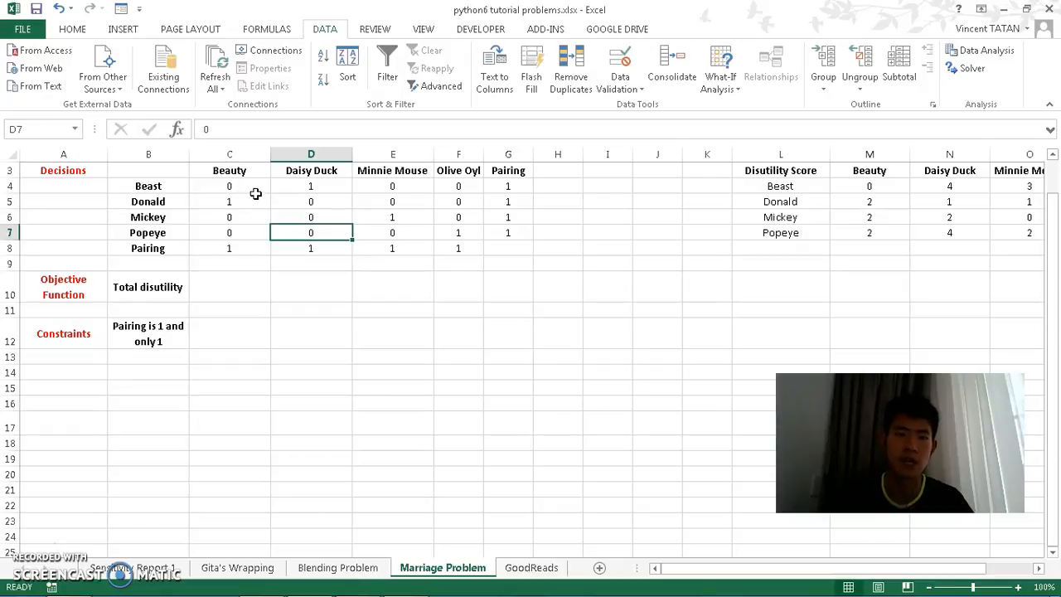
{"action": "key", "text": "Up"}
{"action": "key", "text": "Left"}
{"action": "key", "text": "Up"}
{"action": "key", "text": "Left"}
{"action": "key", "text": "Right"}
{"action": "key", "text": "Up"}
{"action": "key", "text": "Up"}
{"action": "key", "text": "Down"}
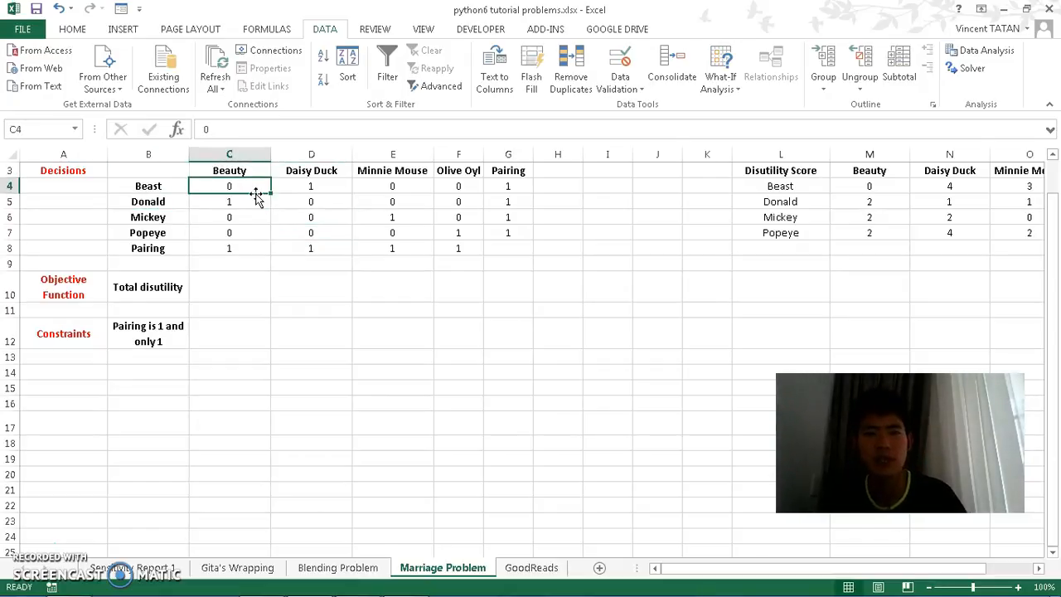
Step: Clear all decision values in the grid C4:F7
{"action": "key", "text": "shift+Right"}
{"action": "key", "text": "shift+Right"}
{"action": "key", "text": "shift+Right"}
{"action": "key", "text": "shift+Down"}
{"action": "key", "text": "shift+Down"}
{"action": "key", "text": "shift+Down"}
{"action": "key", "text": "Delete"}
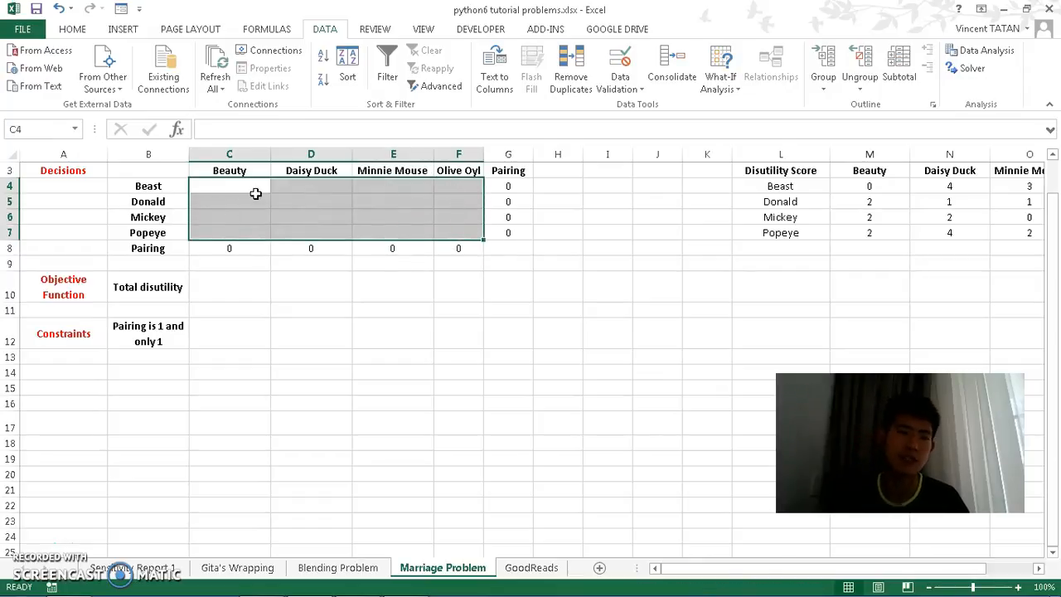
Step: Enter =sumproduct(C4:C7,M4:M7) as the Total disutility in C10
{"action": "key", "text": "Down"}
{"action": "key", "text": "Right"}
{"action": "key", "text": "Right"}
{"action": "key", "text": "Right"}
{"action": "key", "text": "Down"}
{"action": "key", "text": "Down"}
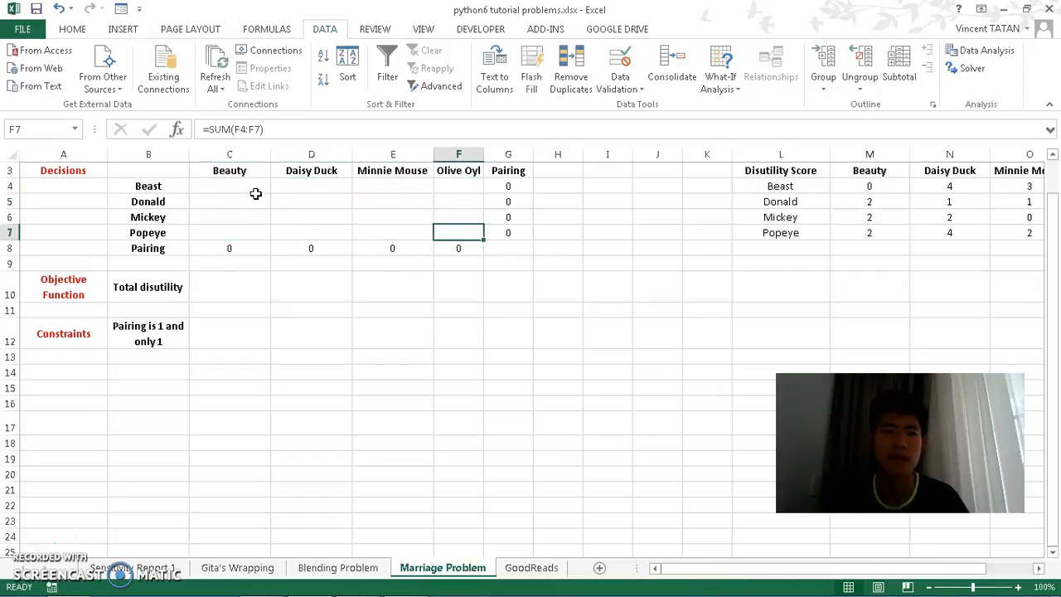
{"action": "key", "text": "Down"}
{"action": "key", "text": "Left"}
{"action": "key", "text": "Left"}
{"action": "key", "text": "Down"}
{"action": "key", "text": "Left"}
{"action": "key", "text": "Down"}
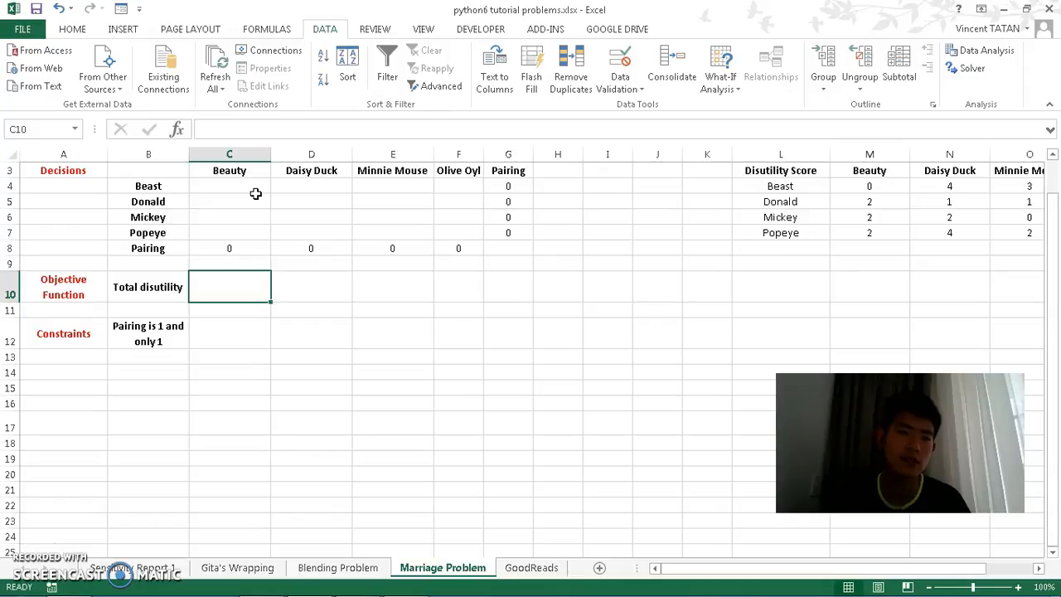
{"action": "type", "text": "="}
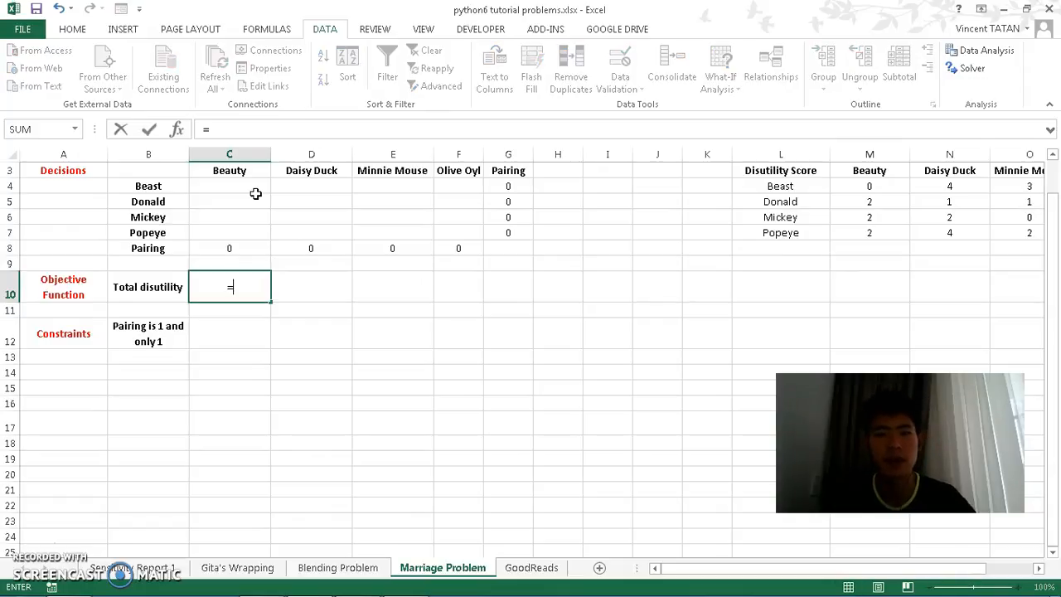
{"action": "type", "text": "sumproduct("}
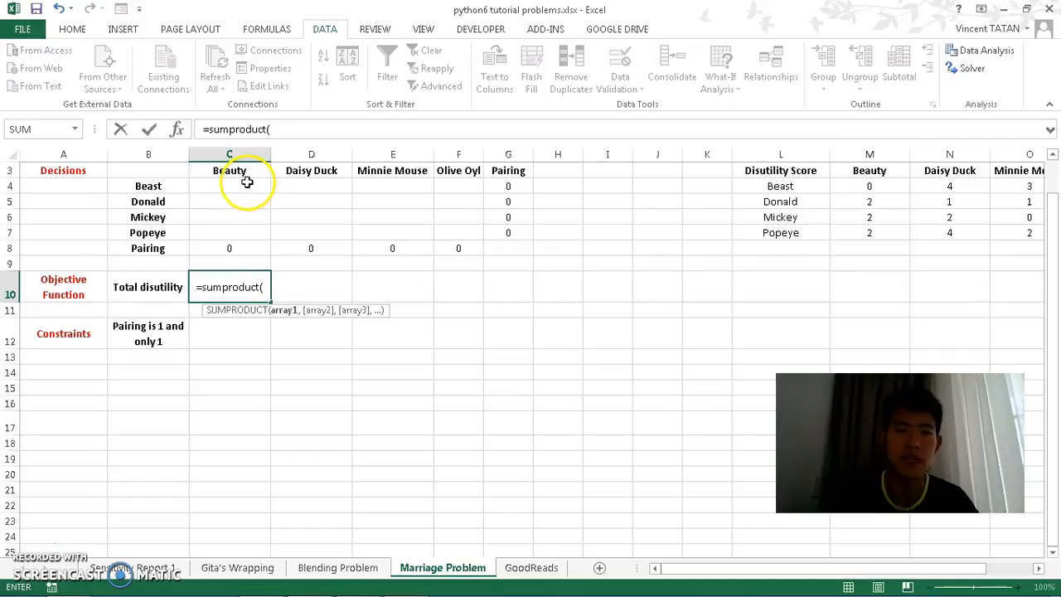
{"action": "left_click_drag", "start_coordinate": [247, 181], "coordinate": [244, 236]}
{"action": "type", "text": ","}
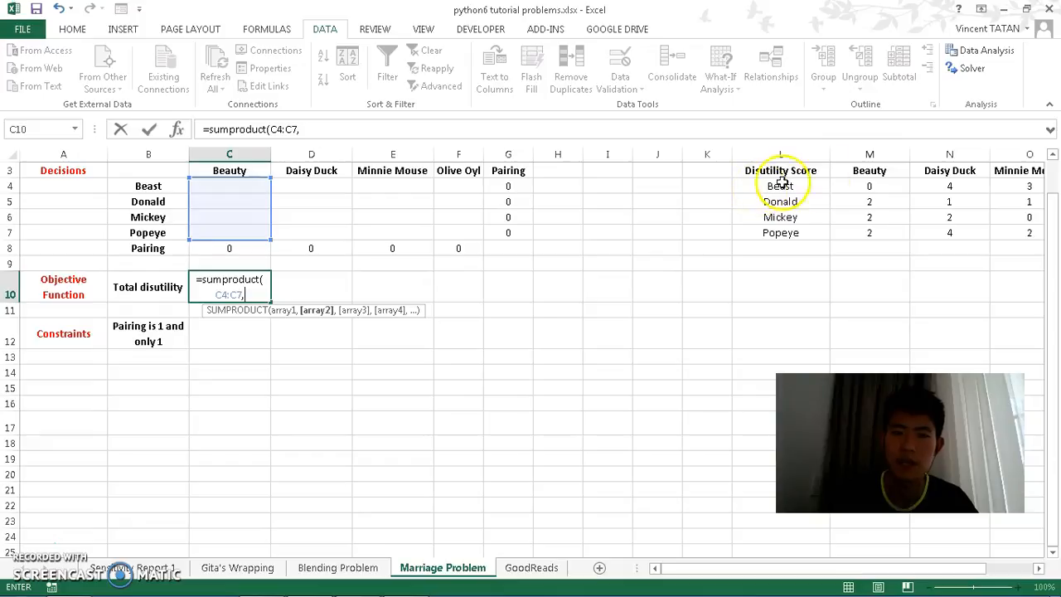
{"action": "left_click_drag", "start_coordinate": [877, 189], "coordinate": [878, 234]}
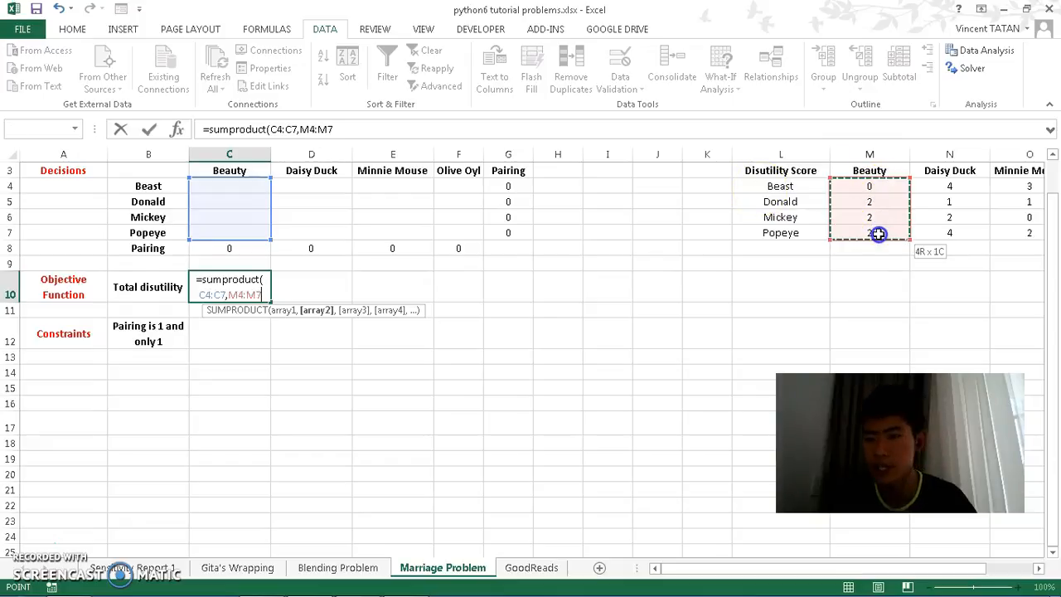
{"action": "type", "text": ")"}
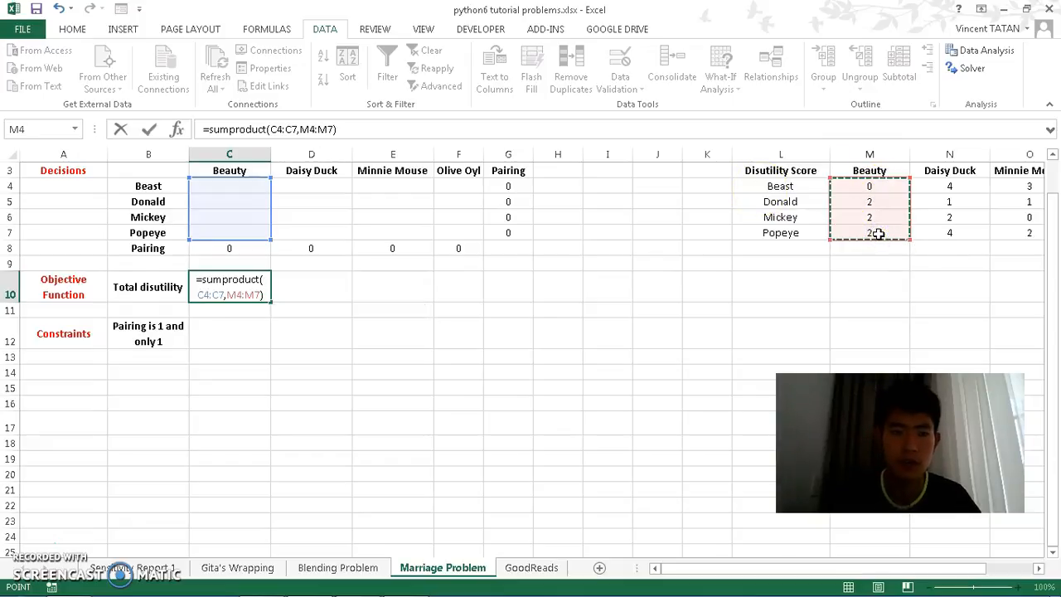
{"action": "key", "text": "Return"}
Step: Fill the Beauty decision column with 1, 0, 0, 0 for Beast through Popeye
{"action": "left_click", "coordinate": [240, 184]}
{"action": "type", "text": "1"}
{"action": "key", "text": "Return"}
{"action": "type", "text": "0"}
{"action": "key", "text": "Return"}
{"action": "type", "text": "0"}
{"action": "key", "text": "Return"}
{"action": "type", "text": "0"}
{"action": "key", "text": "Return"}
Step: Change the Beauty decisions to 0 for Beast and 1 for Donald
{"action": "key", "text": "Up"}
{"action": "key", "text": "Up"}
{"action": "key", "text": "Up"}
{"action": "key", "text": "Up"}
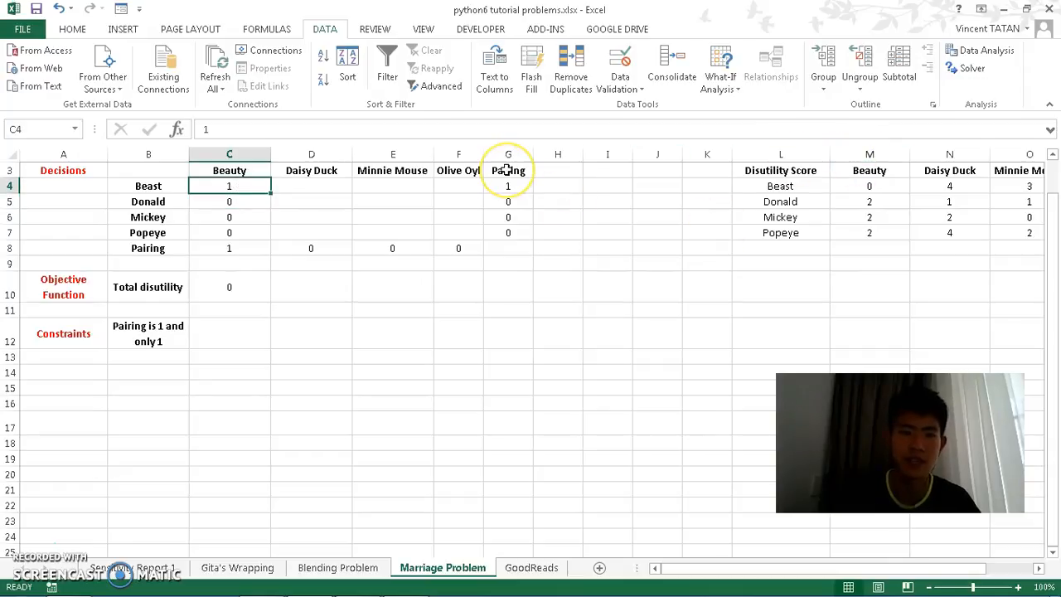
{"action": "type", "text": "01"}
{"action": "key", "text": "Return"}
{"action": "type", "text": "1"}
{"action": "key", "text": "Return"}
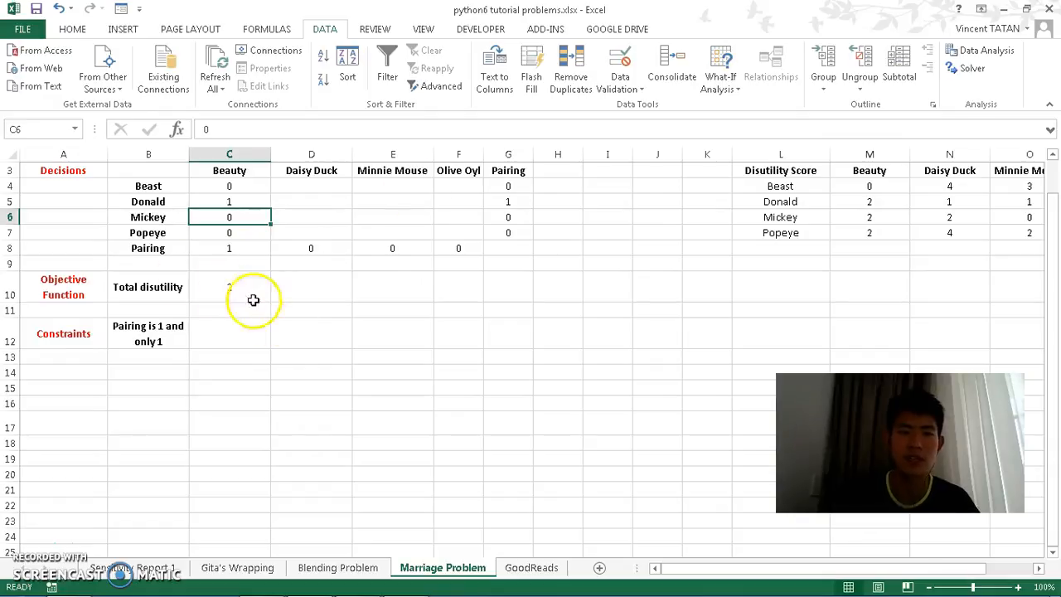
Step: Set Donald's Beauty decision in C5 to 0
{"action": "left_click", "coordinate": [228, 291]}
{"action": "left_click", "coordinate": [222, 201]}
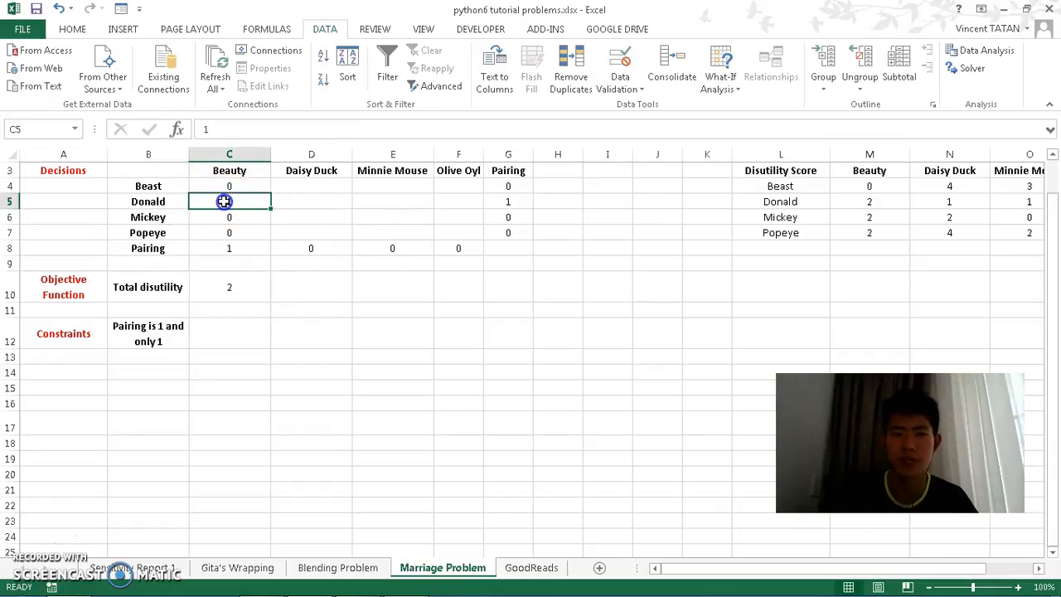
{"action": "left_click", "coordinate": [870, 202]}
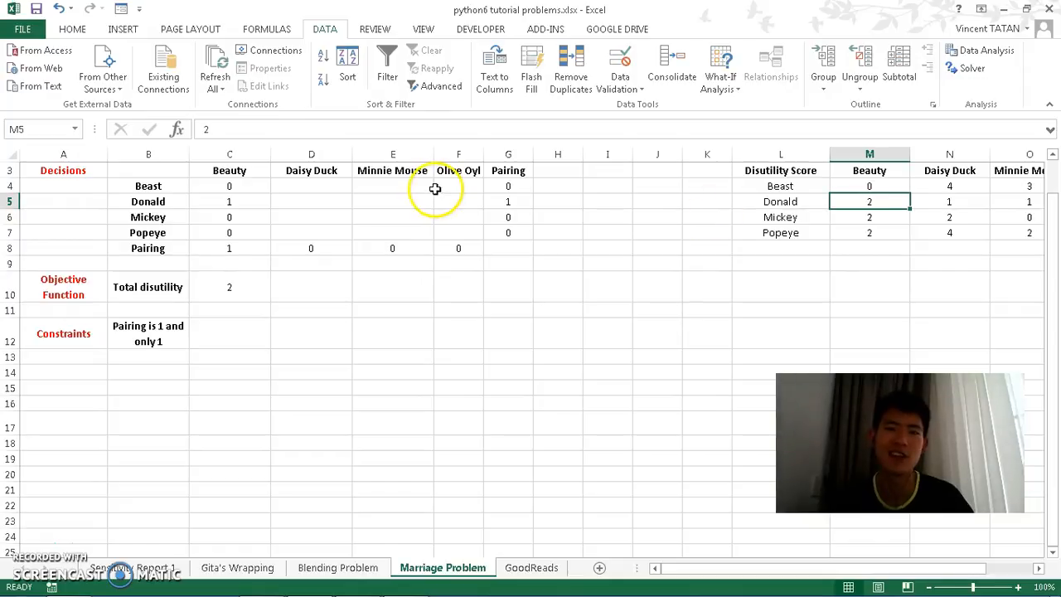
{"action": "left_click", "coordinate": [259, 199]}
{"action": "type", "text": "0"}
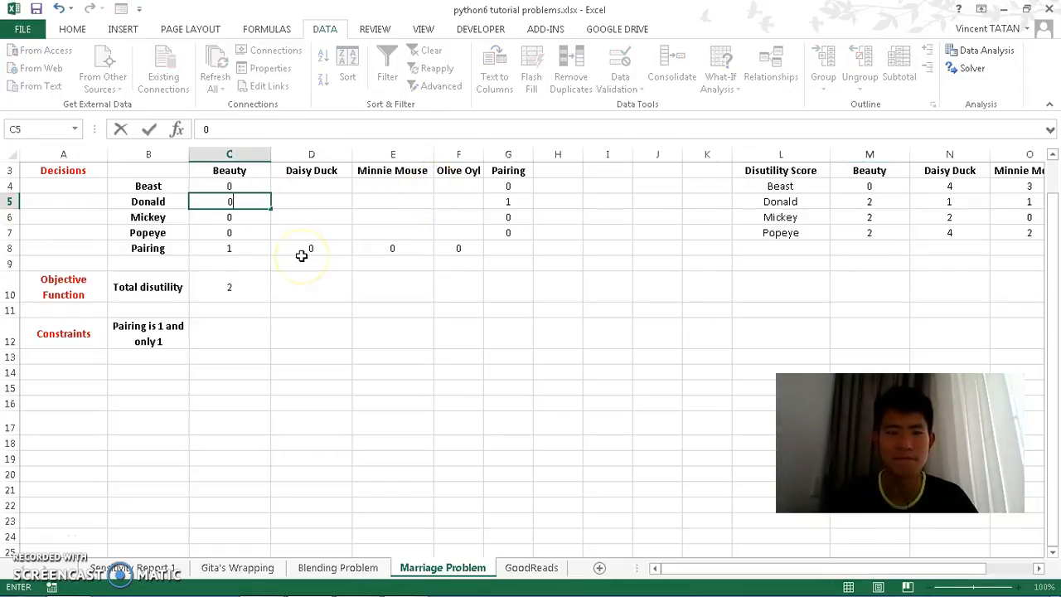
{"action": "key", "text": "Down"}
{"action": "key", "text": "Down"}
{"action": "key", "text": "Down"}
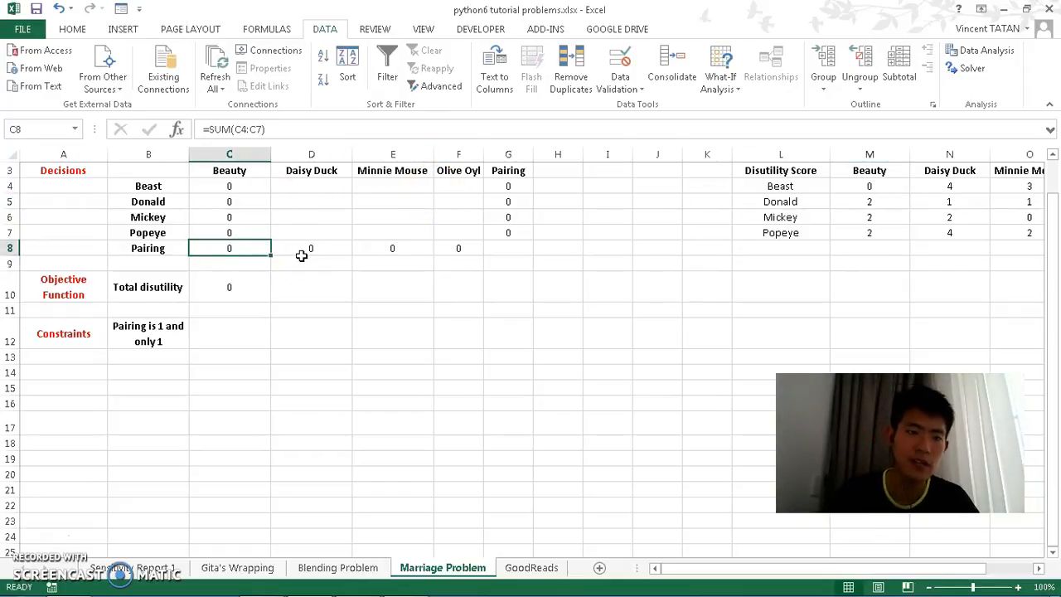
Step: Copy the Total disutility formula from C10 across to D10:F10
{"action": "left_click", "coordinate": [246, 286]}
{"action": "left_click_drag", "start_coordinate": [271, 301], "coordinate": [482, 306]}
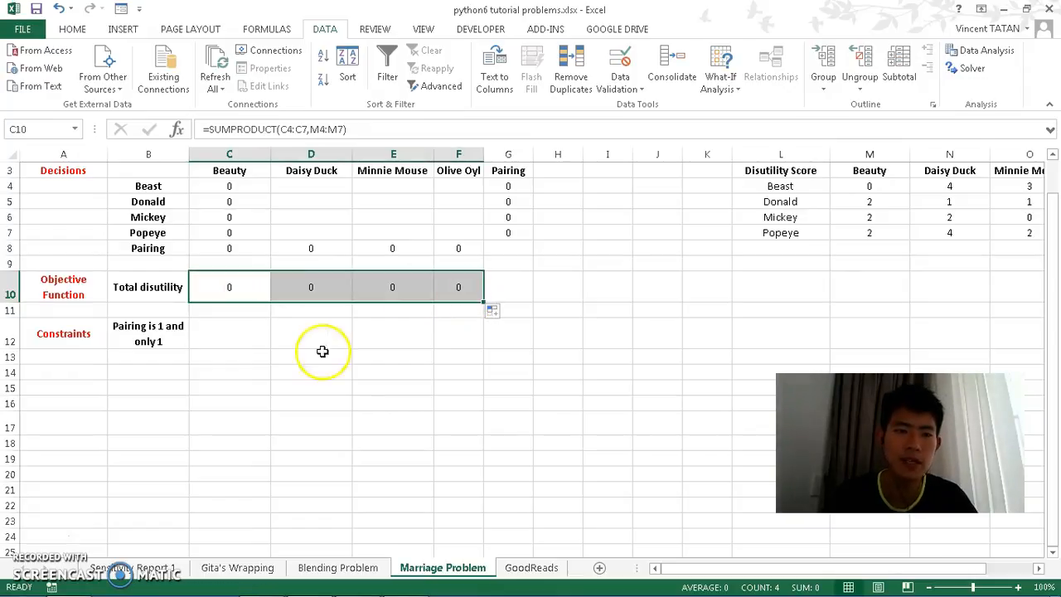
{"action": "left_click", "coordinate": [213, 328]}
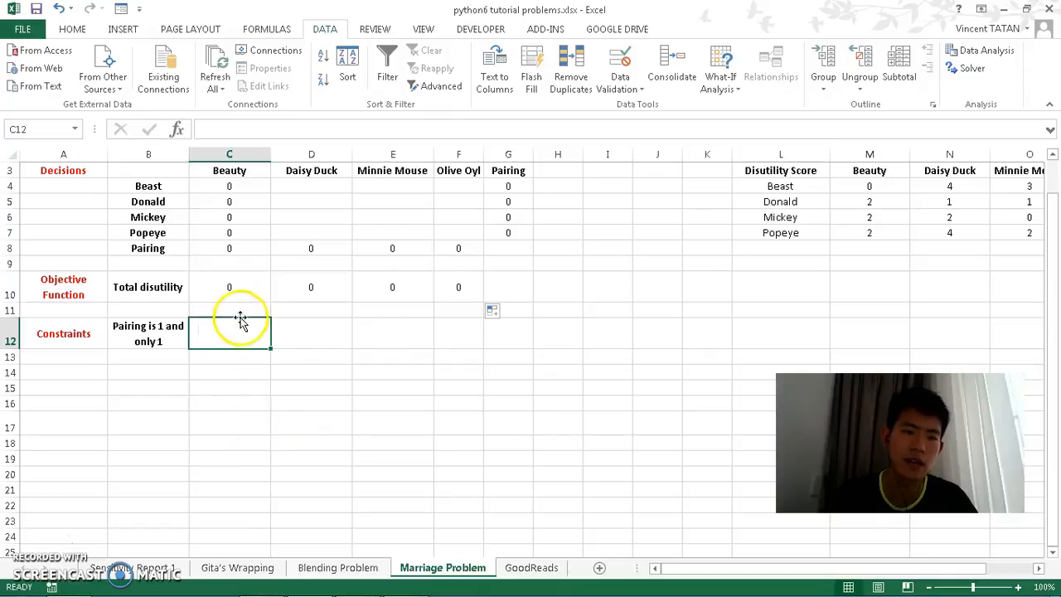
Step: Enter =SUM(C10:F10) in G10 to total the disutility across all women
{"action": "left_click", "coordinate": [502, 286]}
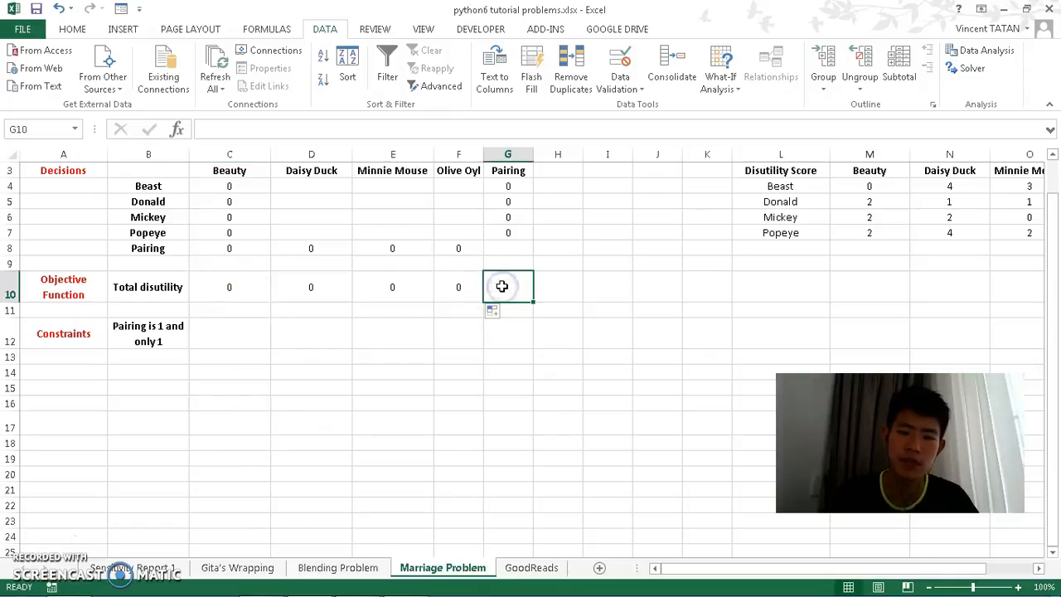
{"action": "type", "text": "=sum("}
{"action": "key", "text": "Left"}
{"action": "key", "text": "shift+Left"}
{"action": "key", "text": "shift+Left"}
{"action": "key", "text": "shift+Left"}
{"action": "key", "text": "Return"}
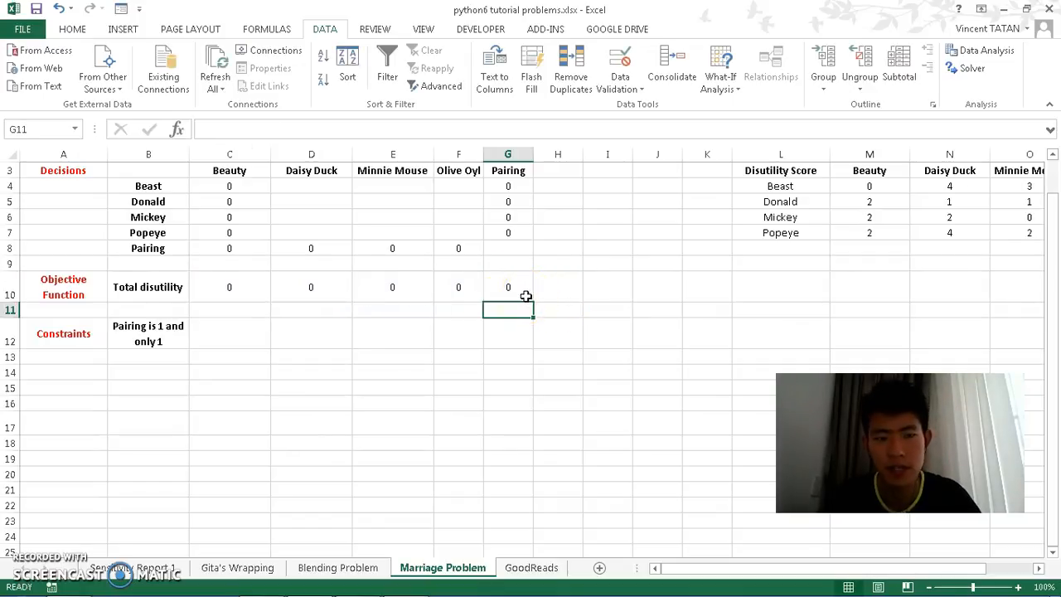
Step: Clear the Beauty decision values in C4:C7
{"action": "left_click", "coordinate": [158, 336]}
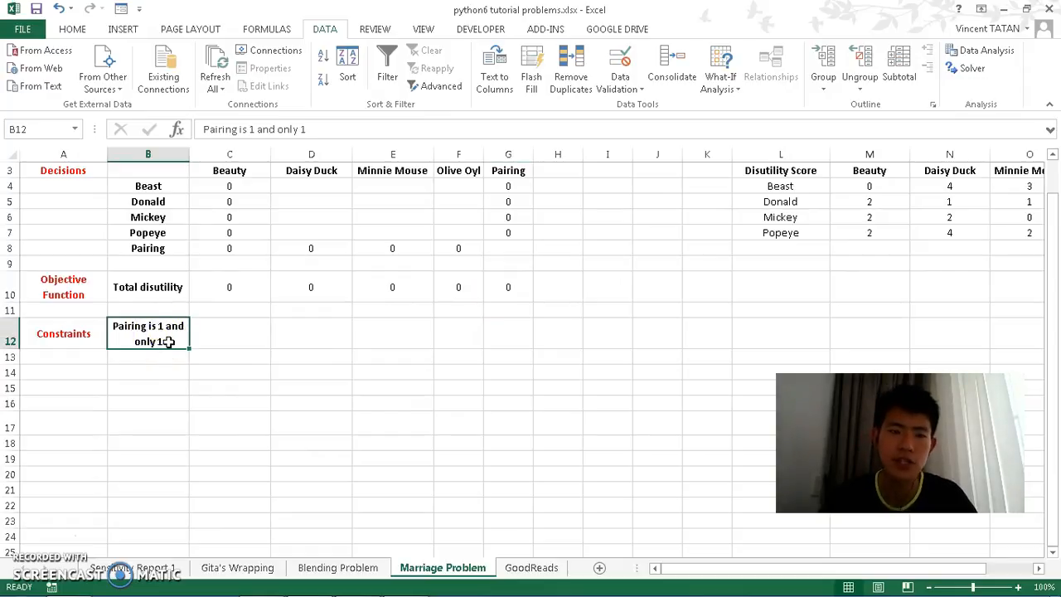
{"action": "left_click", "coordinate": [501, 250]}
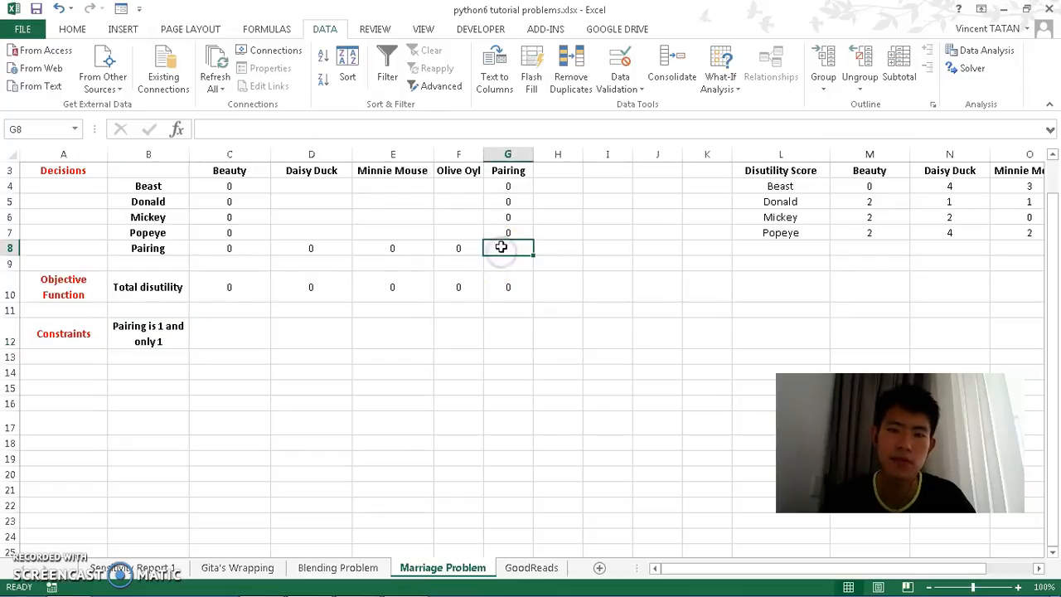
{"action": "left_click_drag", "start_coordinate": [232, 186], "coordinate": [239, 231]}
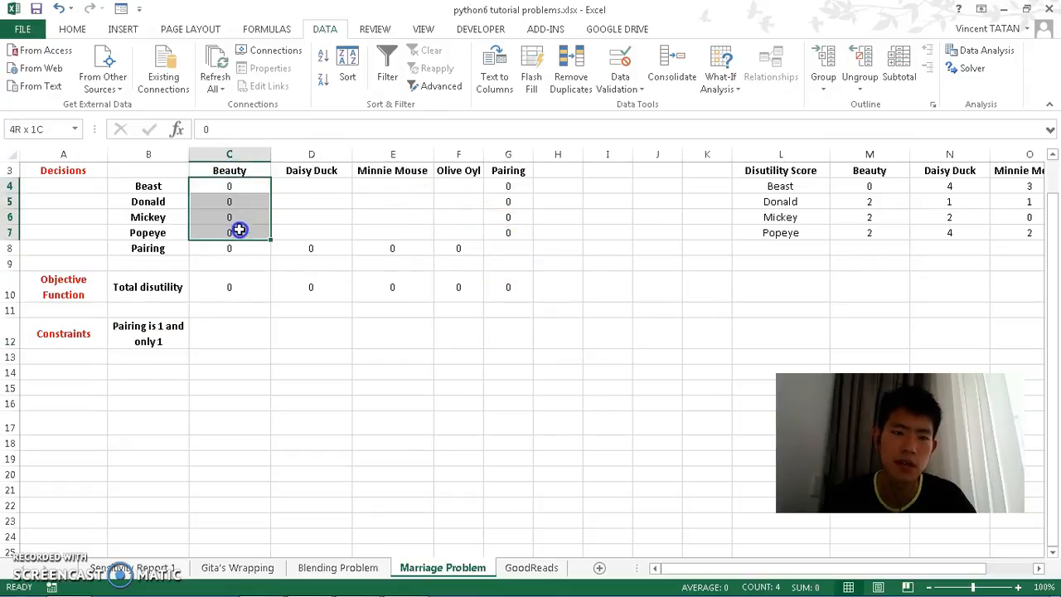
{"action": "key", "text": "Delete"}
{"action": "left_click", "coordinate": [339, 217]}
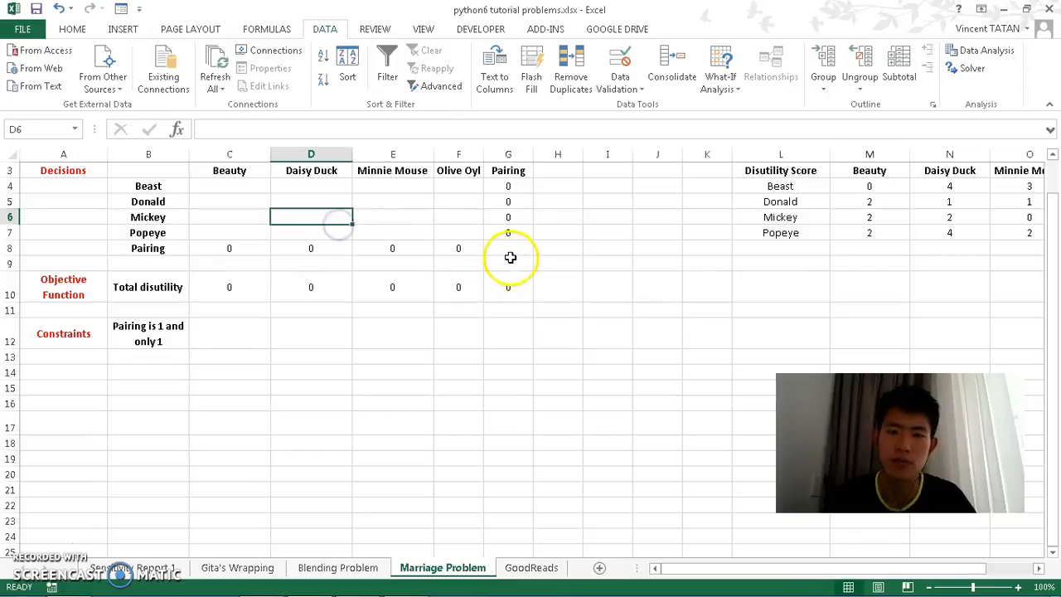
Step: Open Solver and delete all four existing constraints
{"action": "left_click", "coordinate": [960, 69]}
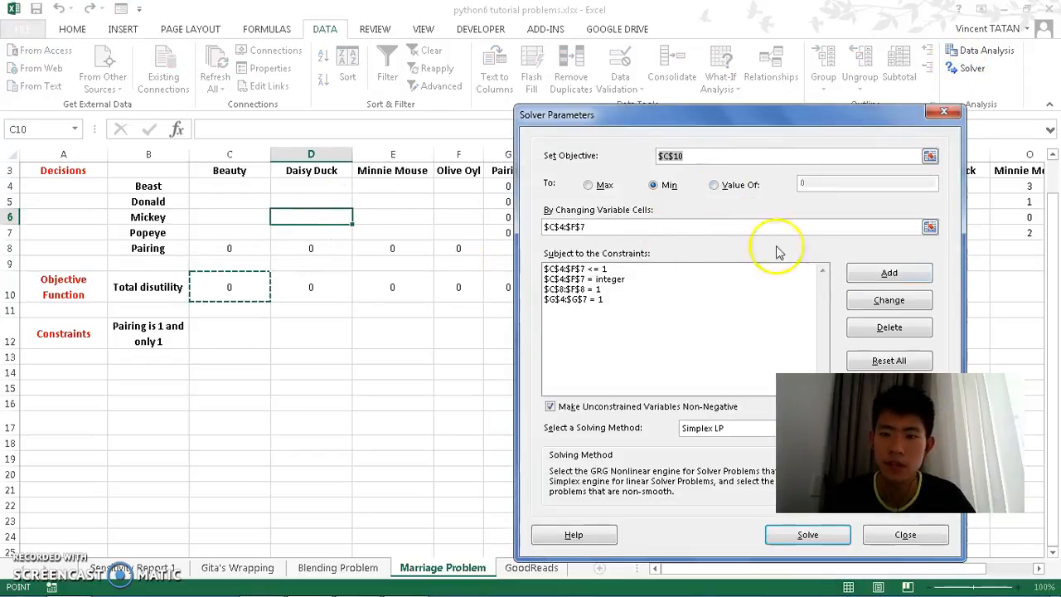
{"action": "left_click", "coordinate": [744, 284]}
{"action": "left_click", "coordinate": [750, 270]}
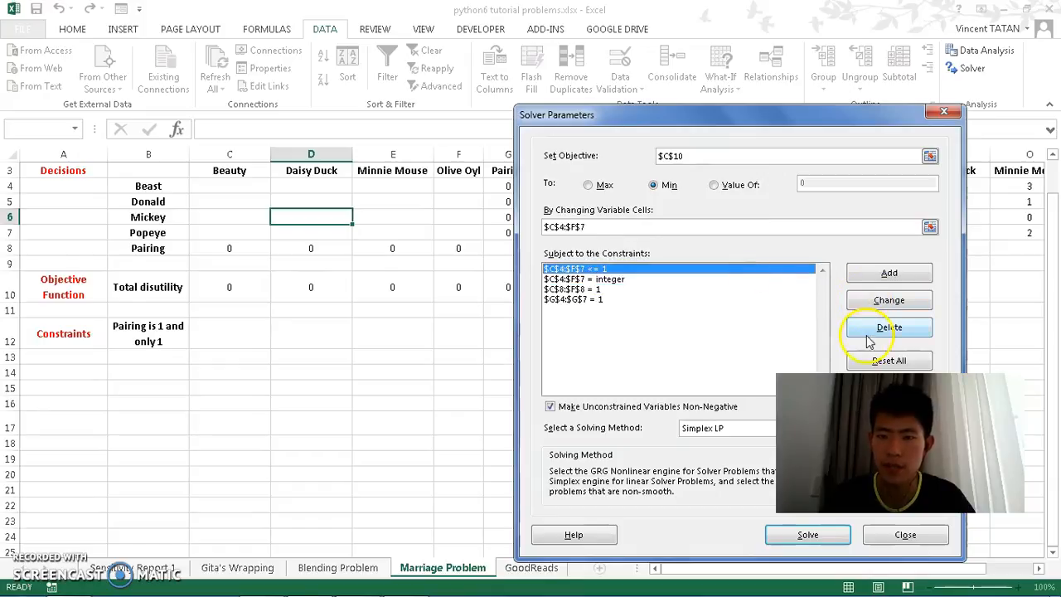
{"action": "left_click", "coordinate": [868, 335]}
{"action": "left_click", "coordinate": [771, 269]}
{"action": "left_click", "coordinate": [884, 323]}
{"action": "left_click", "coordinate": [786, 271]}
{"action": "left_click", "coordinate": [886, 328]}
{"action": "left_click", "coordinate": [747, 270]}
{"action": "left_click", "coordinate": [861, 325]}
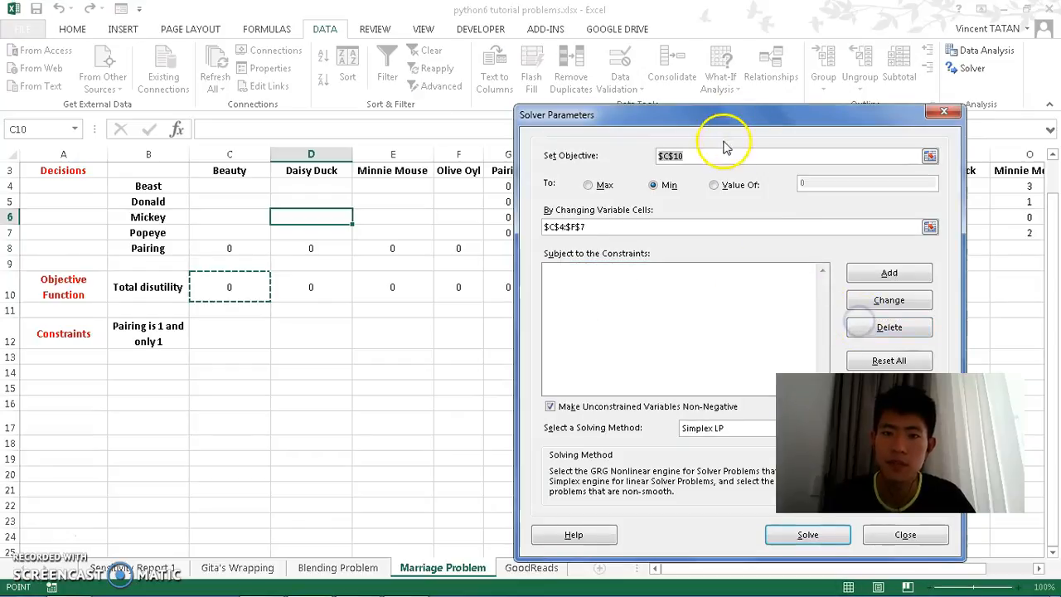
Step: Set the Solver objective cell to G10 and the variable cells to C4:F7
{"action": "left_click_drag", "start_coordinate": [740, 122], "coordinate": [857, 136]}
{"action": "left_click", "coordinate": [510, 298]}
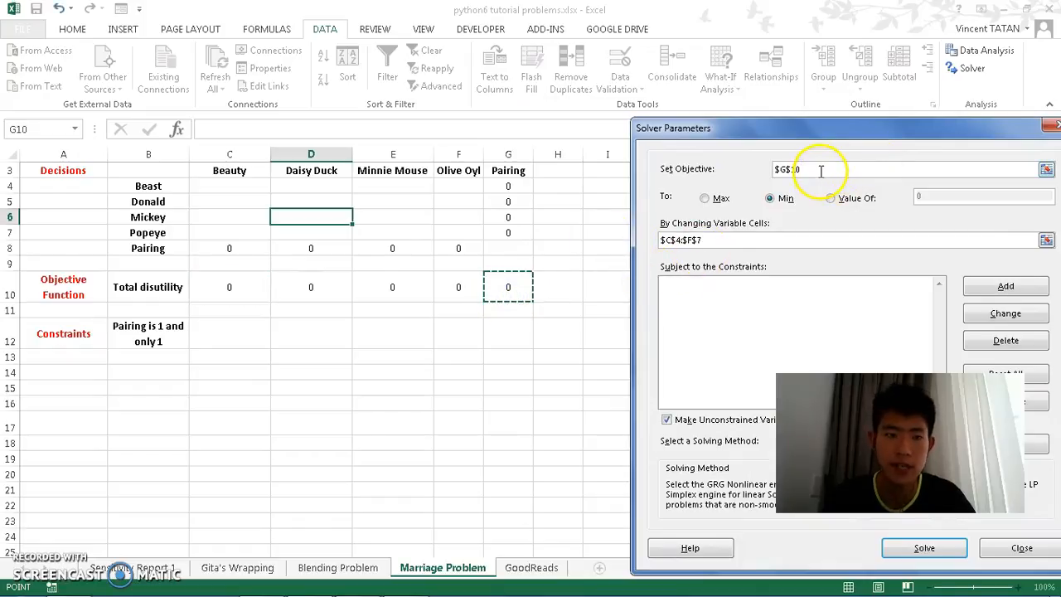
{"action": "left_click", "coordinate": [725, 238]}
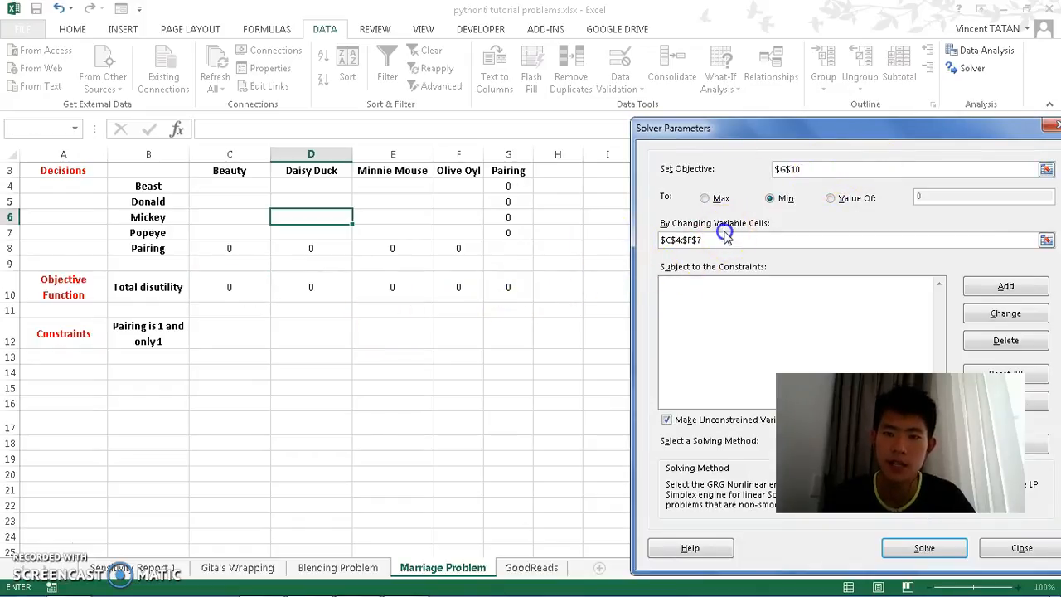
{"action": "left_click_drag", "start_coordinate": [226, 186], "coordinate": [439, 227]}
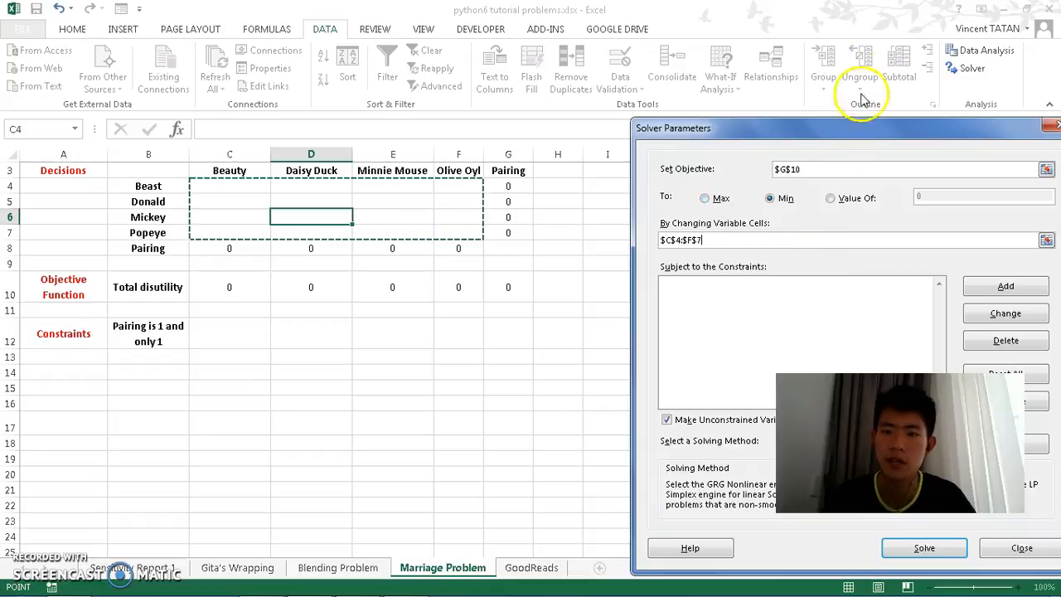
Step: Add the constraint G4:G7 = 1
{"action": "left_click_drag", "start_coordinate": [857, 131], "coordinate": [749, 66]}
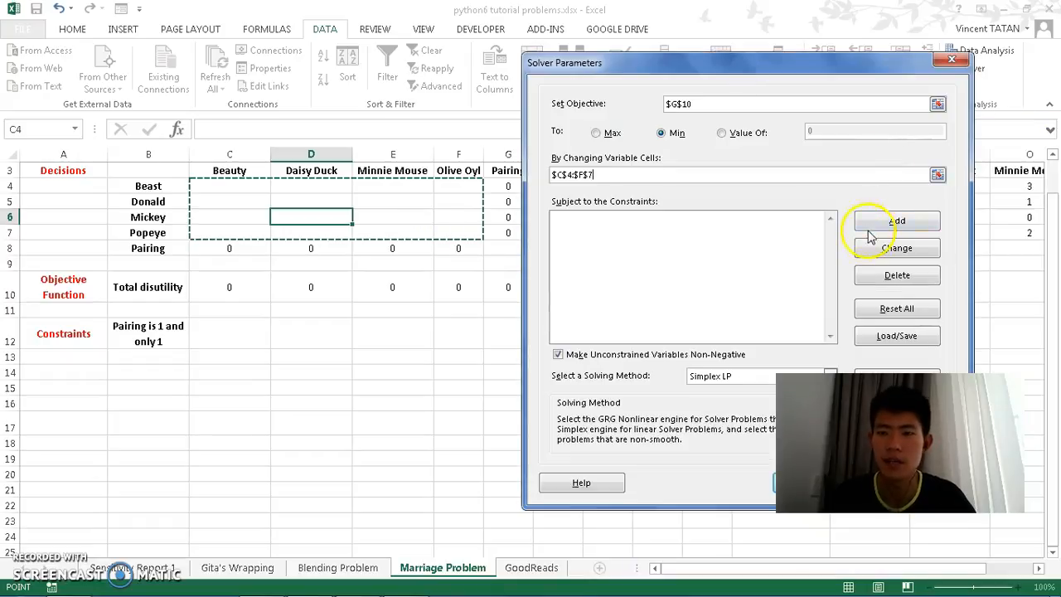
{"action": "left_click", "coordinate": [869, 222]}
{"action": "left_click", "coordinate": [521, 185]}
{"action": "left_click_drag", "start_coordinate": [522, 186], "coordinate": [519, 235]}
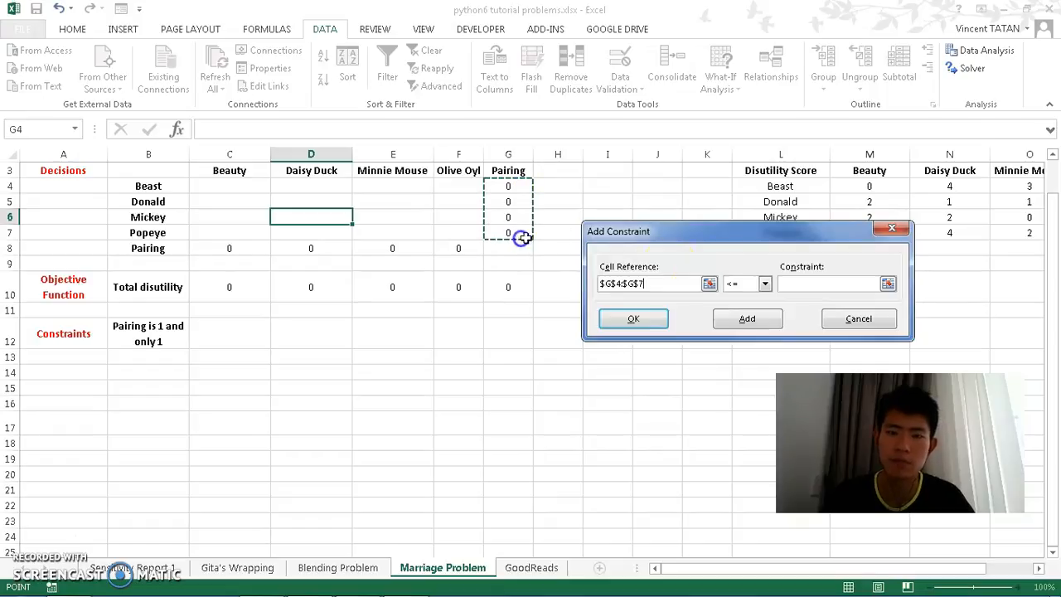
{"action": "left_click", "coordinate": [738, 284]}
{"action": "left_click", "coordinate": [742, 307]}
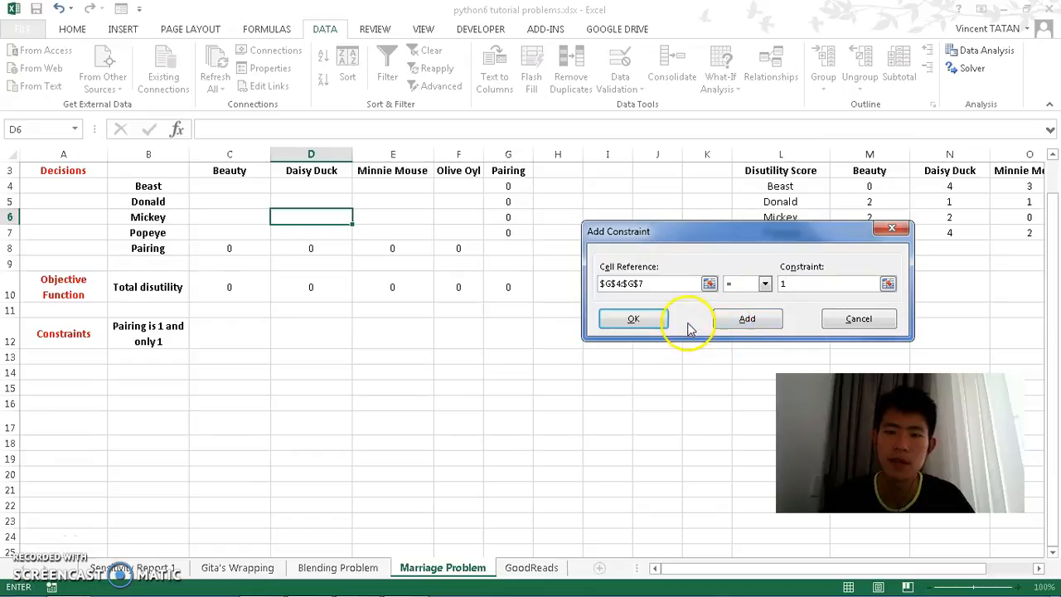
{"action": "left_click", "coordinate": [727, 322]}
Step: Add the constraint C8:F8 = 1
{"action": "left_click_drag", "start_coordinate": [246, 249], "coordinate": [440, 249]}
{"action": "left_click", "coordinate": [813, 287]}
{"action": "left_click", "coordinate": [765, 284]}
{"action": "left_click", "coordinate": [754, 310]}
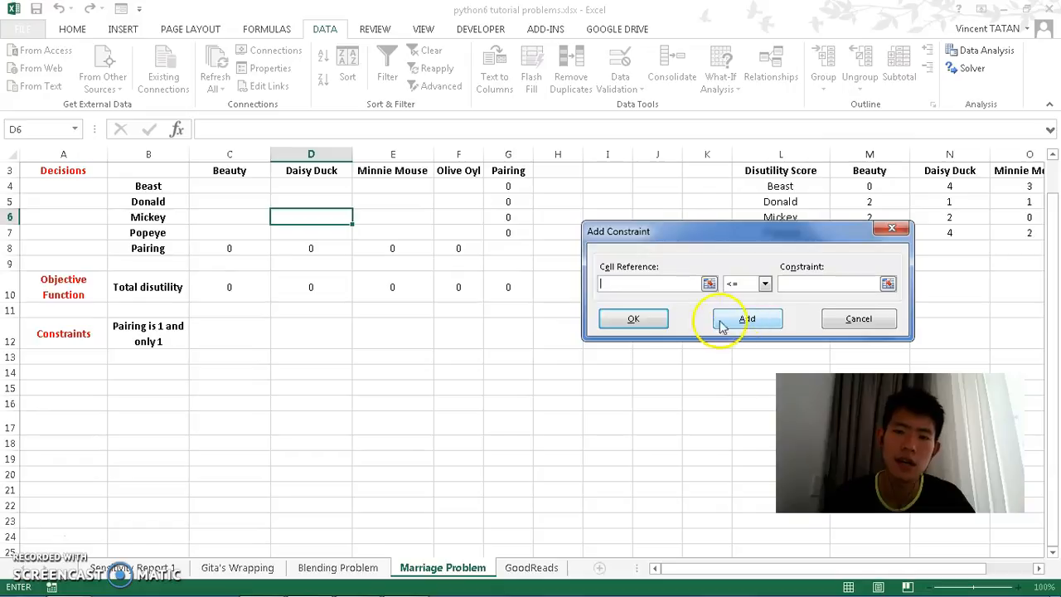
Step: Add an integer constraint on C4:F7 and return to the Solver parameters
{"action": "left_click_drag", "start_coordinate": [248, 184], "coordinate": [448, 235]}
{"action": "left_click", "coordinate": [762, 284]}
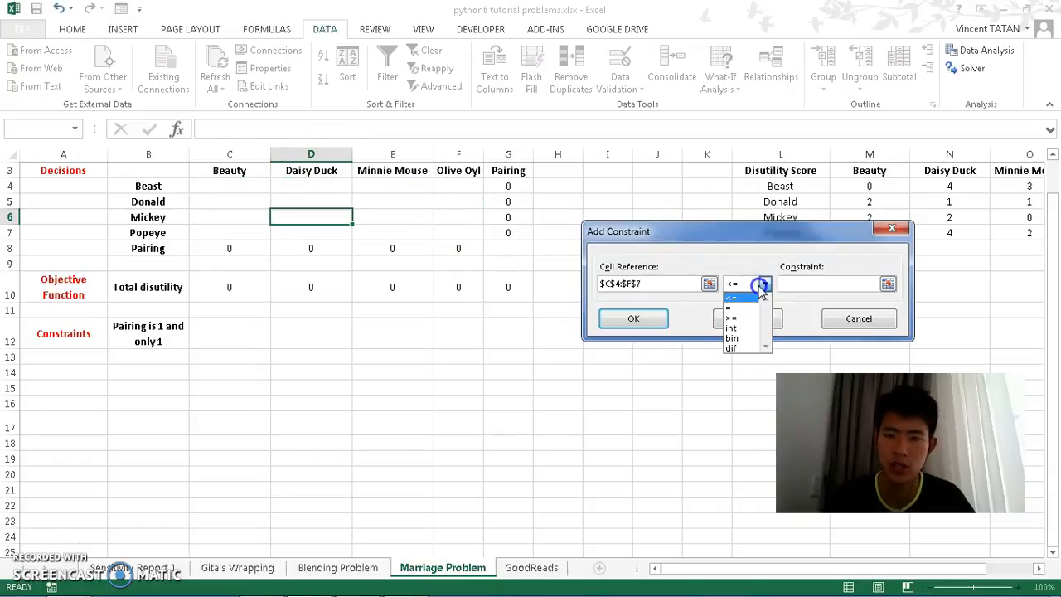
{"action": "left_click", "coordinate": [739, 327]}
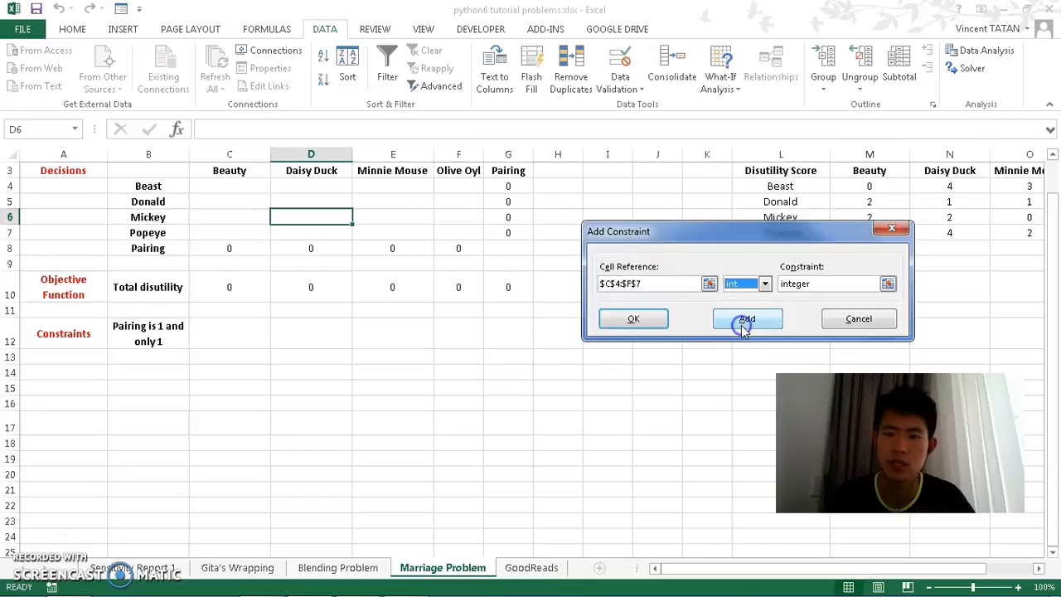
{"action": "left_click", "coordinate": [634, 320]}
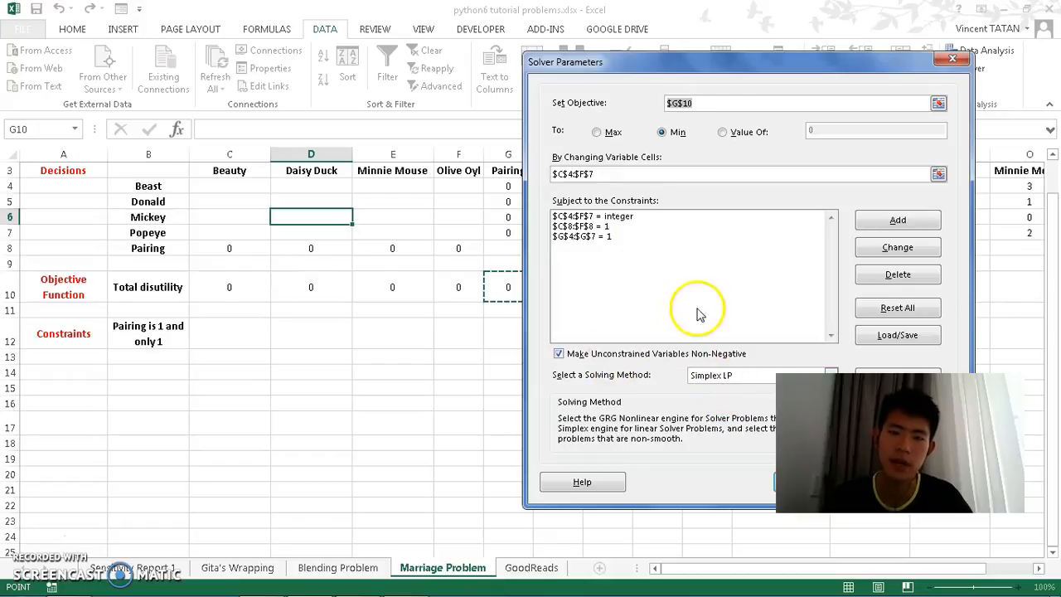
Step: Solve the model and keep the Solver solution
{"action": "left_click_drag", "start_coordinate": [753, 65], "coordinate": [693, 17]}
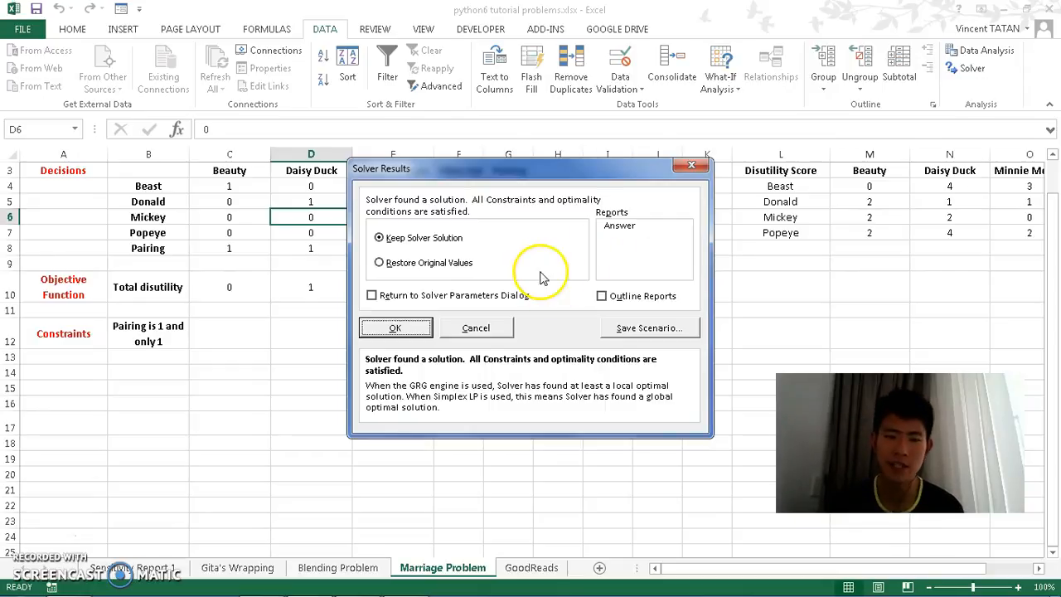
{"action": "left_click", "coordinate": [394, 328]}
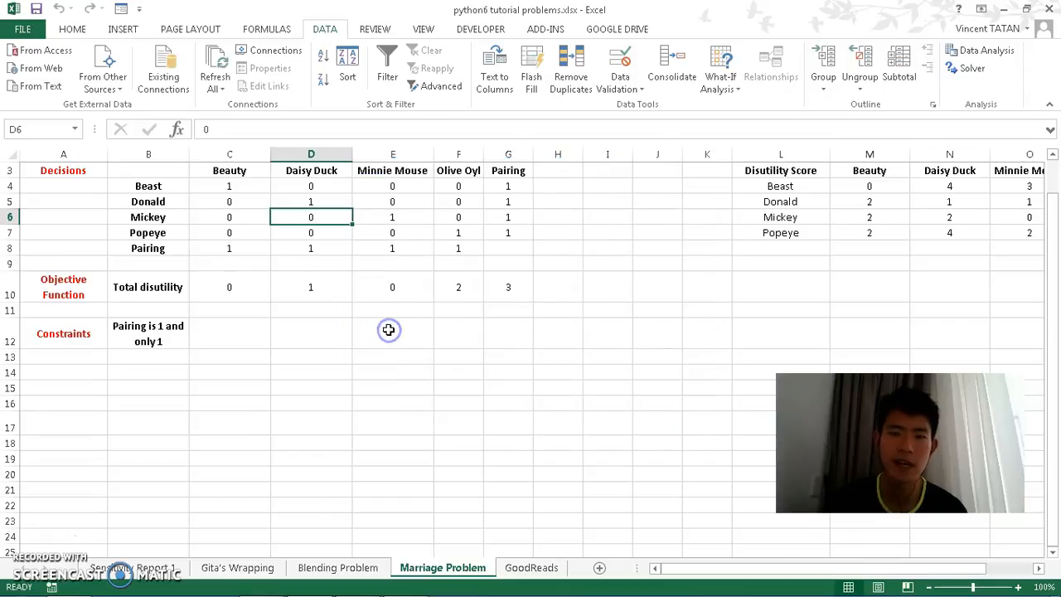
Step: Review the solved assignment values cell by cell in the decision grid
{"action": "left_click", "coordinate": [220, 186]}
{"action": "key", "text": "Left"}
{"action": "key", "text": "Right"}
{"action": "key", "text": "Up"}
{"action": "key", "text": "Down"}
{"action": "key", "text": "Left"}
{"action": "key", "text": "Down"}
{"action": "key", "text": "Right"}
{"action": "key", "text": "Right"}
{"action": "key", "text": "Up"}
{"action": "key", "text": "Down"}
{"action": "key", "text": "Left"}
{"action": "key", "text": "Right"}
{"action": "key", "text": "Down"}
{"action": "key", "text": "Left"}
{"action": "key", "text": "Left"}
{"action": "key", "text": "Right"}
{"action": "key", "text": "Right"}
{"action": "key", "text": "Right"}
{"action": "key", "text": "Up"}
{"action": "key", "text": "Down"}
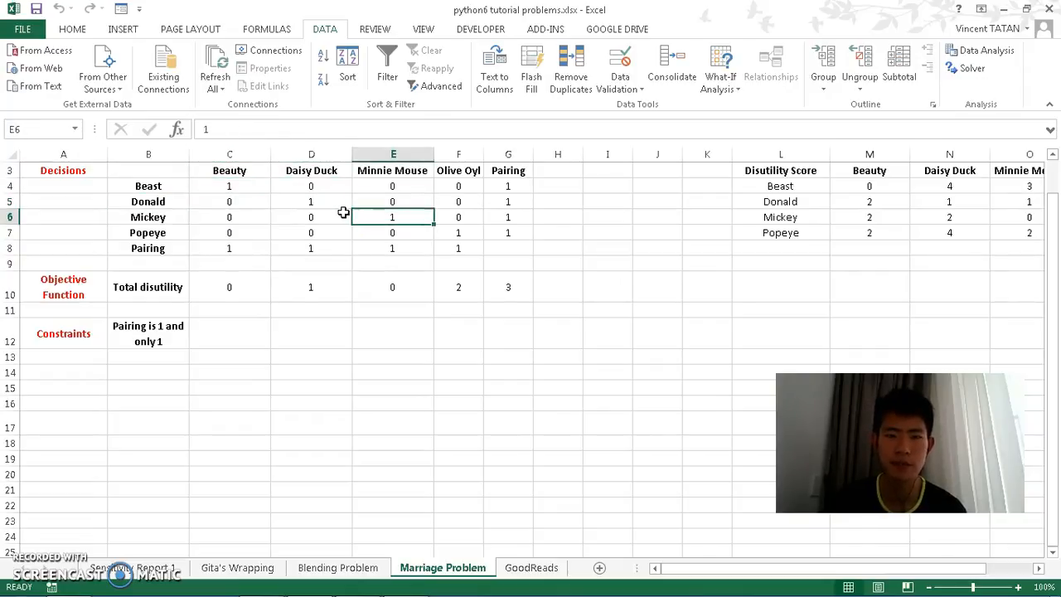
{"action": "key", "text": "Left"}
{"action": "key", "text": "Down"}
{"action": "key", "text": "Right"}
{"action": "key", "text": "Right"}
{"action": "key", "text": "Up"}
{"action": "key", "text": "Up"}
{"action": "key", "text": "Up"}
{"action": "key", "text": "Down"}
{"action": "key", "text": "Down"}
{"action": "key", "text": "Down"}
{"action": "key", "text": "Down"}
{"action": "key", "text": "Down"}
{"action": "key", "text": "Left"}
{"action": "key", "text": "Left"}
{"action": "key", "text": "Left"}
{"action": "key", "text": "Down"}
Step: Examine the Total disutility formulas in row 10 and the pairing totals
{"action": "key", "text": "Right"}
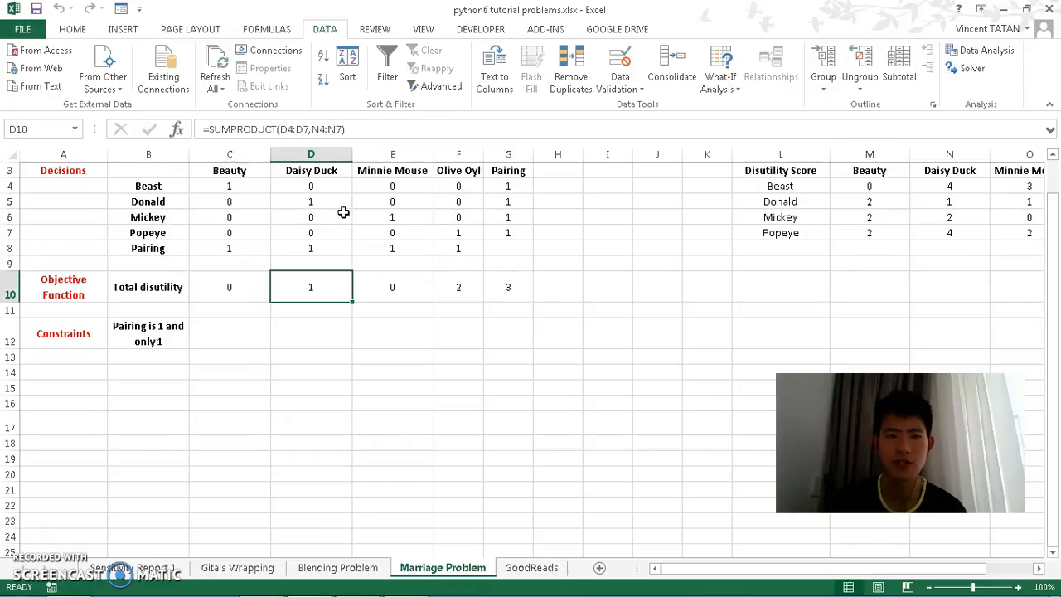
{"action": "key", "text": "Right"}
{"action": "key", "text": "Right"}
{"action": "key", "text": "Right"}
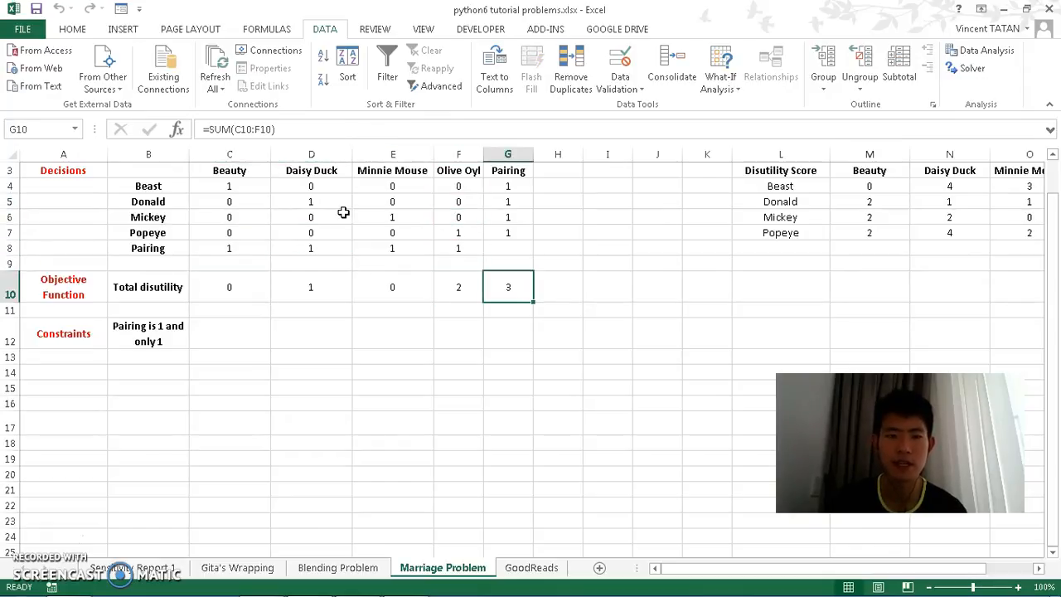
{"action": "key", "text": "Left"}
{"action": "key", "text": "Left"}
{"action": "key", "text": "Left"}
{"action": "key", "text": "Up"}
{"action": "key", "text": "Up"}
{"action": "key", "text": "Up"}
{"action": "key", "text": "Up"}
{"action": "key", "text": "Down"}
{"action": "key", "text": "Down"}
{"action": "key", "text": "Down"}
{"action": "key", "text": "Down"}
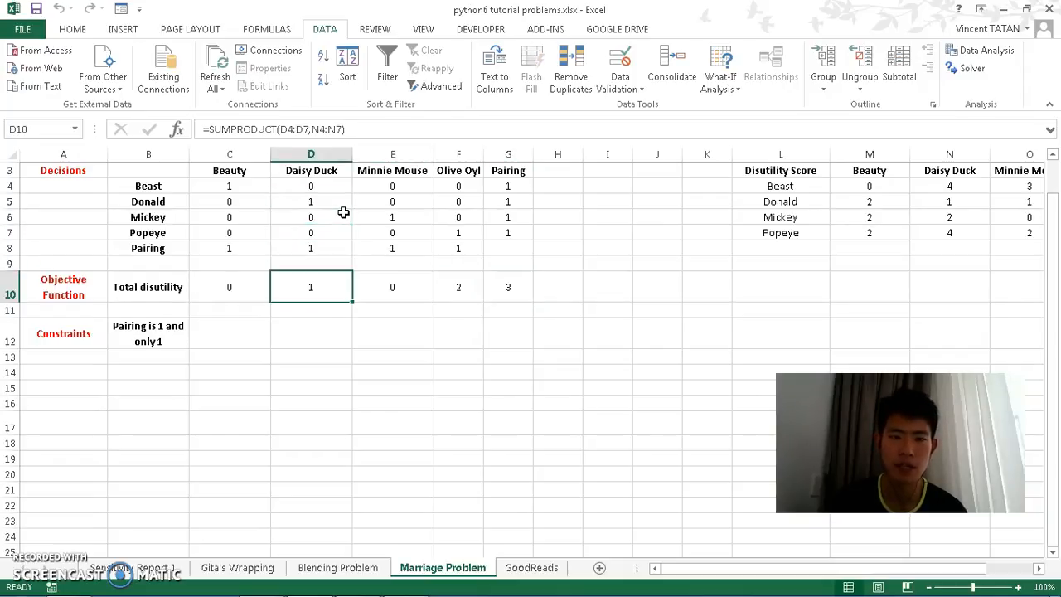
{"action": "key", "text": "Right"}
{"action": "key", "text": "Right"}
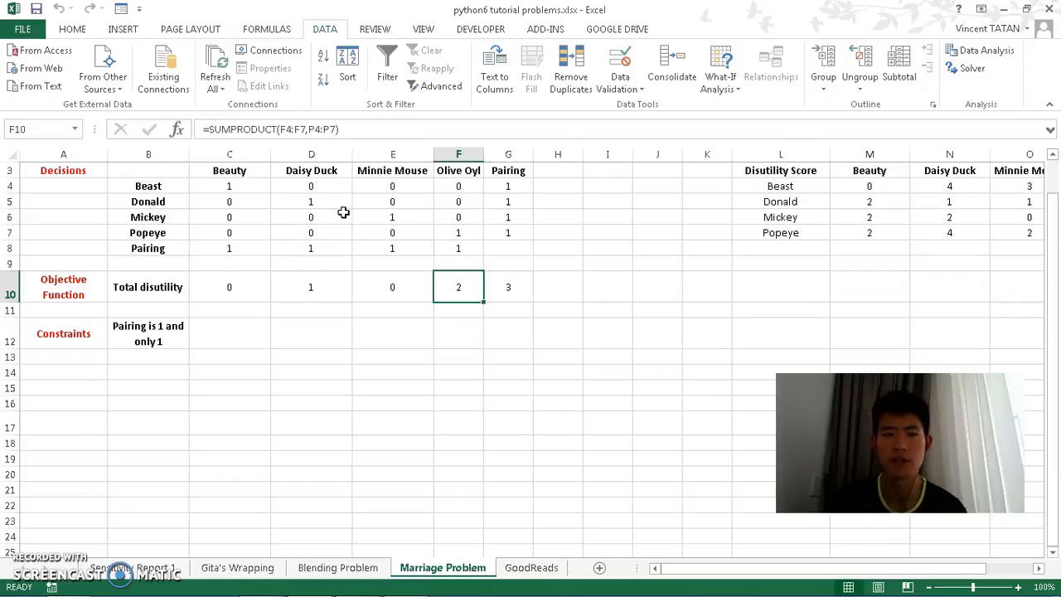
{"action": "key", "text": "Up"}
{"action": "key", "text": "Down"}
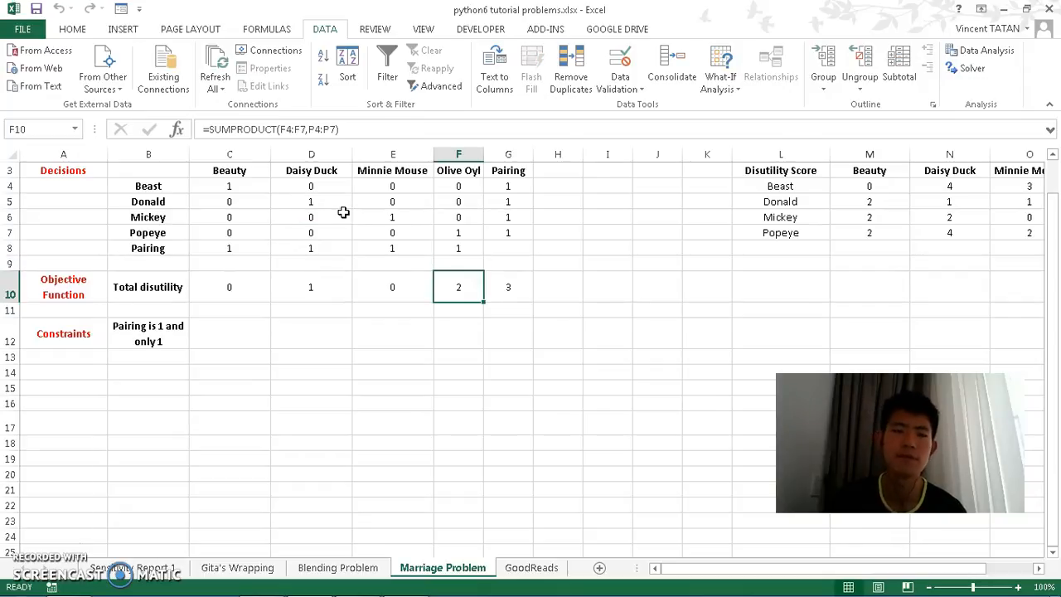